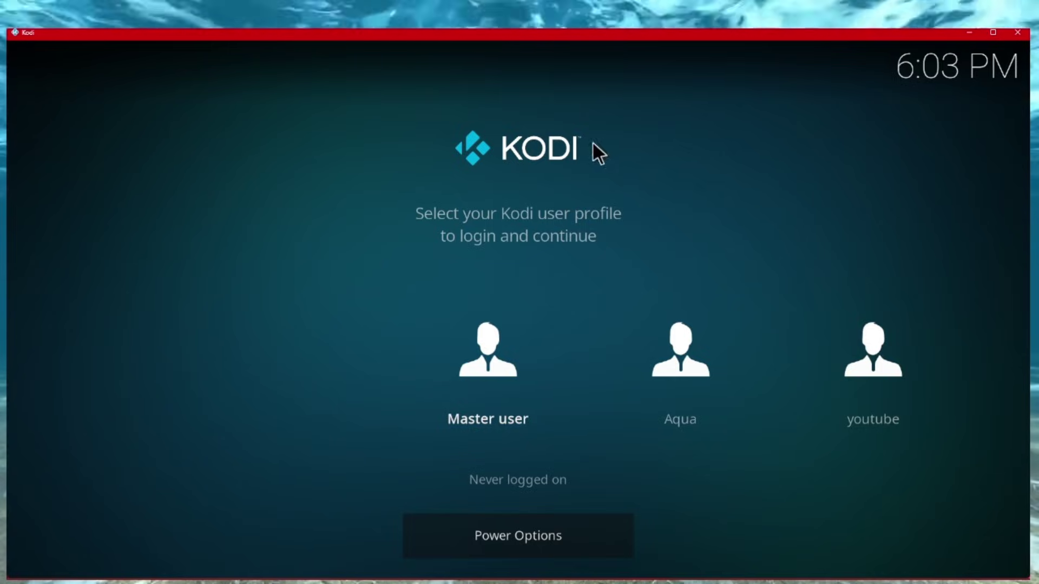
Log in with the youtube profile and accept its first-logon profile details.
{"action": "left_click", "coordinate": [487, 379]}
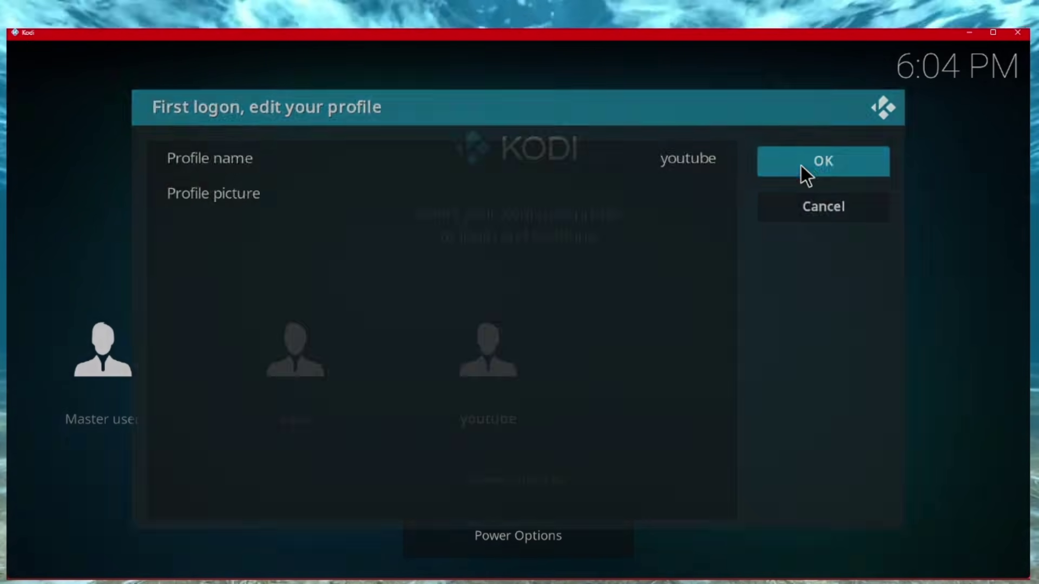
{"action": "left_click", "coordinate": [803, 167]}
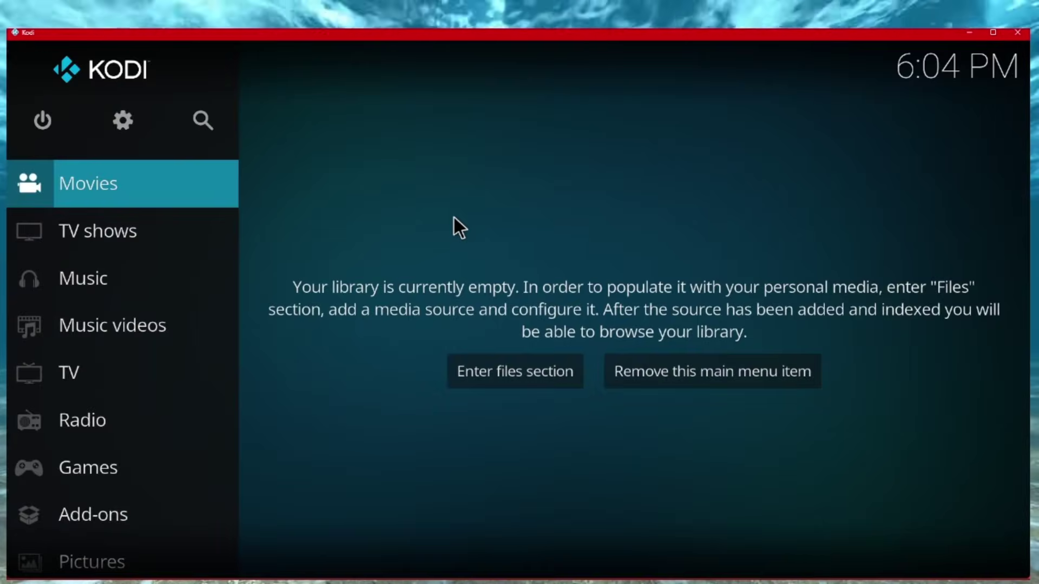
Allow add-on installation from unknown sources in the system settings, accept the security warning, and return to the System page.
{"action": "left_click", "coordinate": [137, 114]}
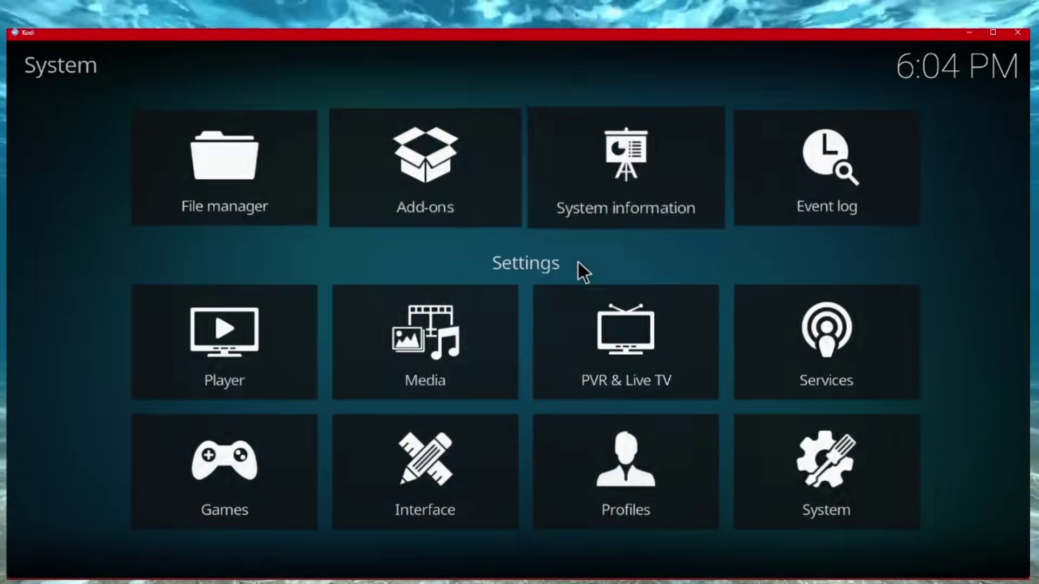
{"action": "left_click", "coordinate": [431, 160]}
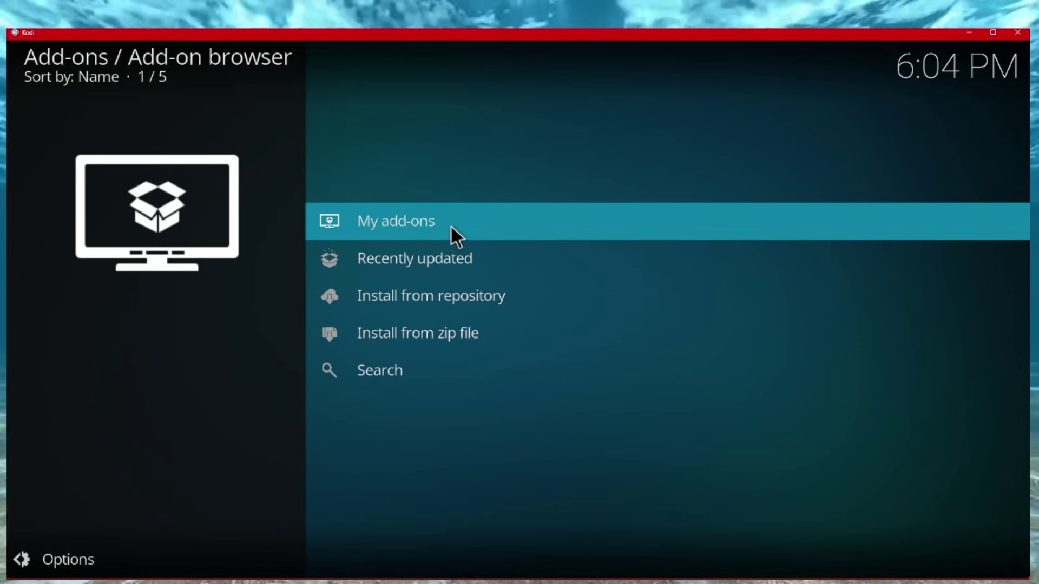
{"action": "left_click", "coordinate": [448, 340]}
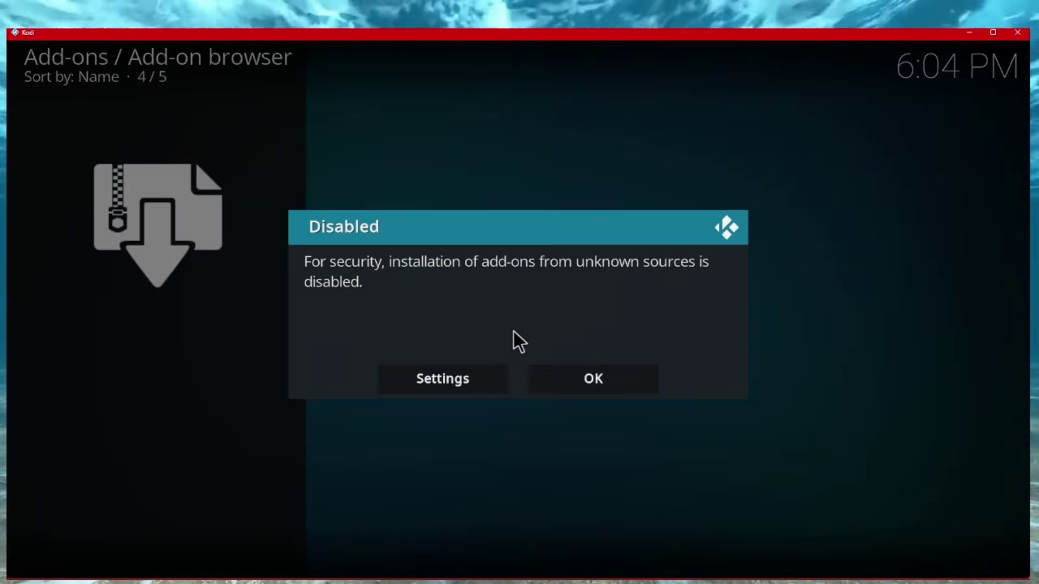
{"action": "left_click", "coordinate": [487, 378]}
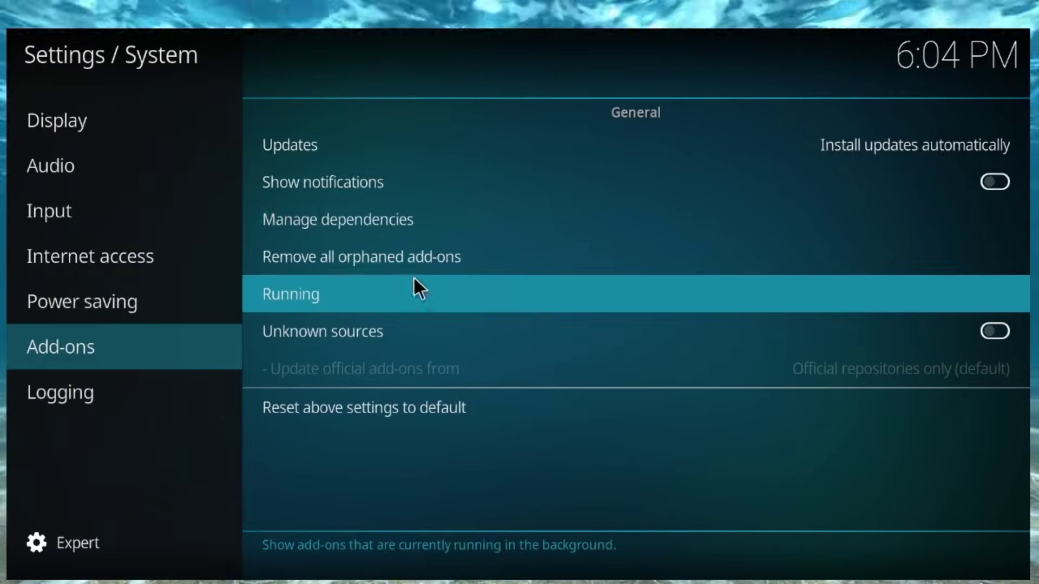
{"action": "left_click", "coordinate": [984, 338]}
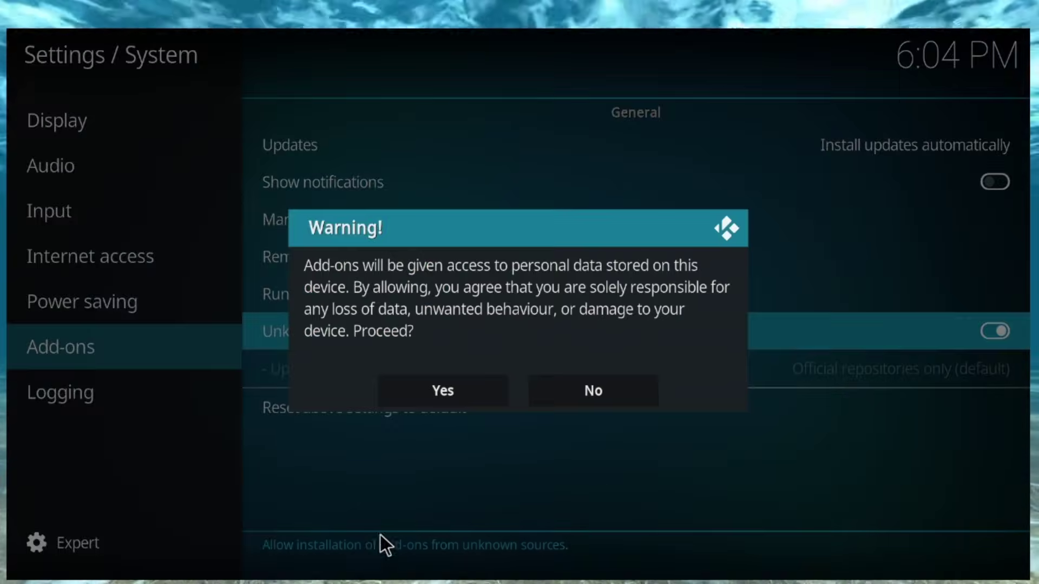
{"action": "left_click", "coordinate": [438, 407]}
{"action": "right_click", "coordinate": [180, 485]}
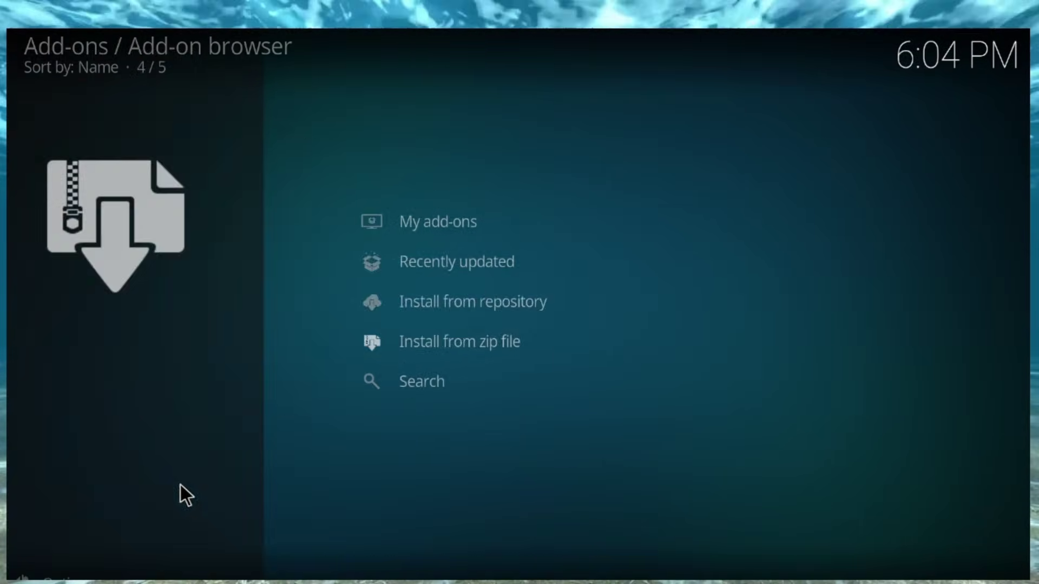
{"action": "right_click", "coordinate": [464, 453]}
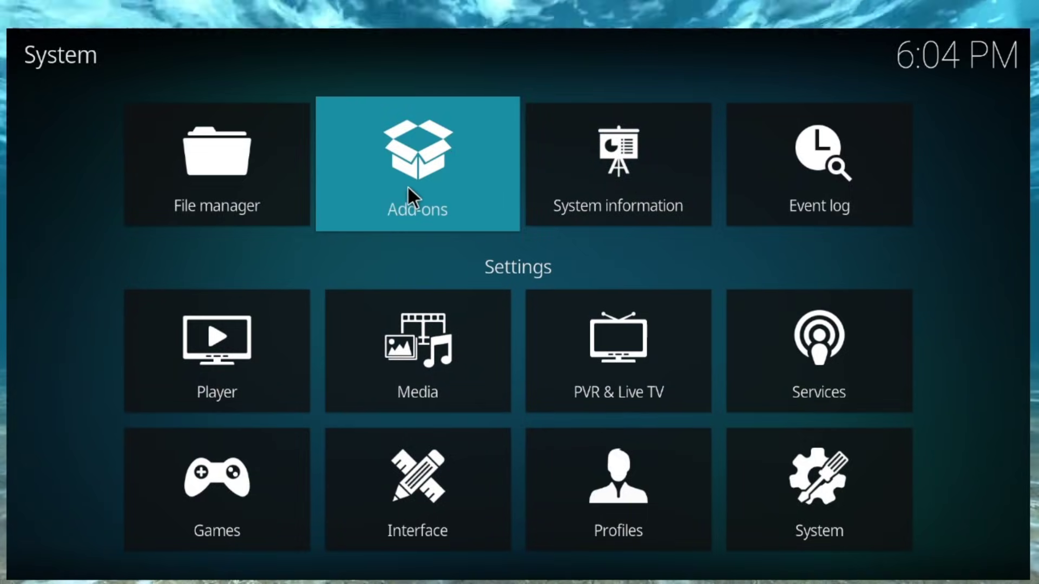
{"action": "left_click", "coordinate": [439, 204]}
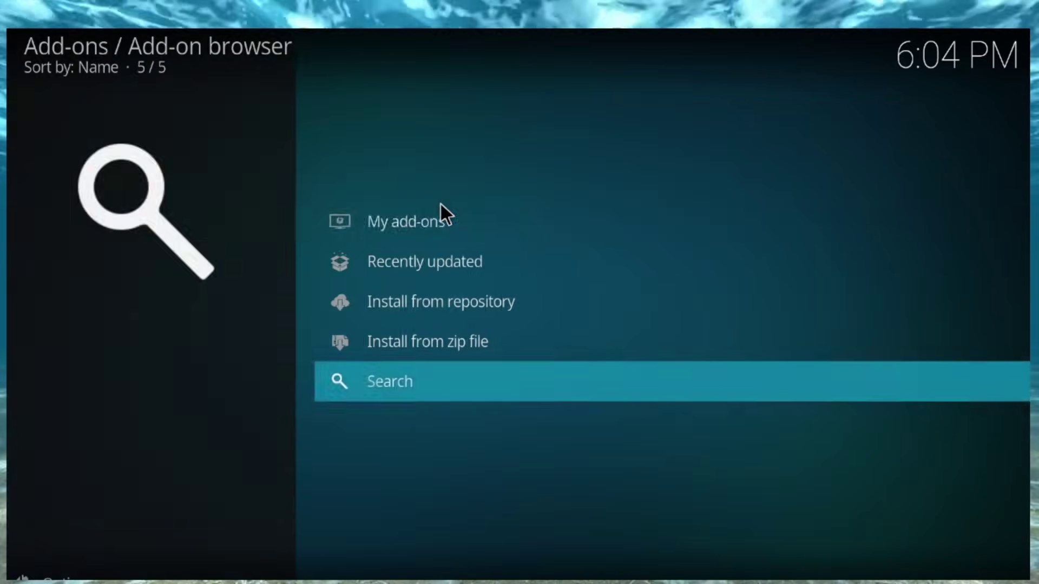
{"action": "left_click", "coordinate": [469, 351]}
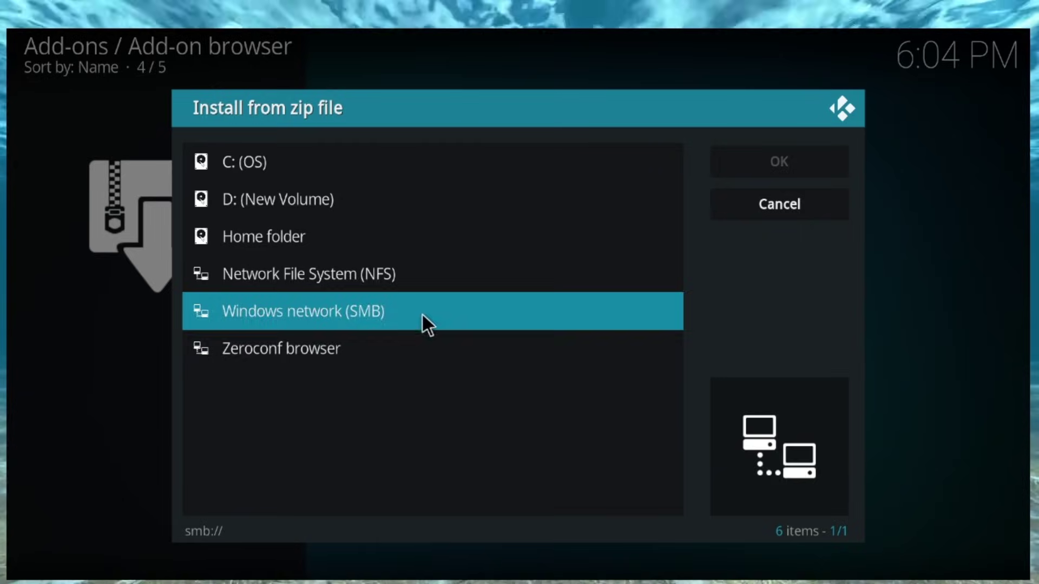
{"action": "left_click", "coordinate": [796, 204]}
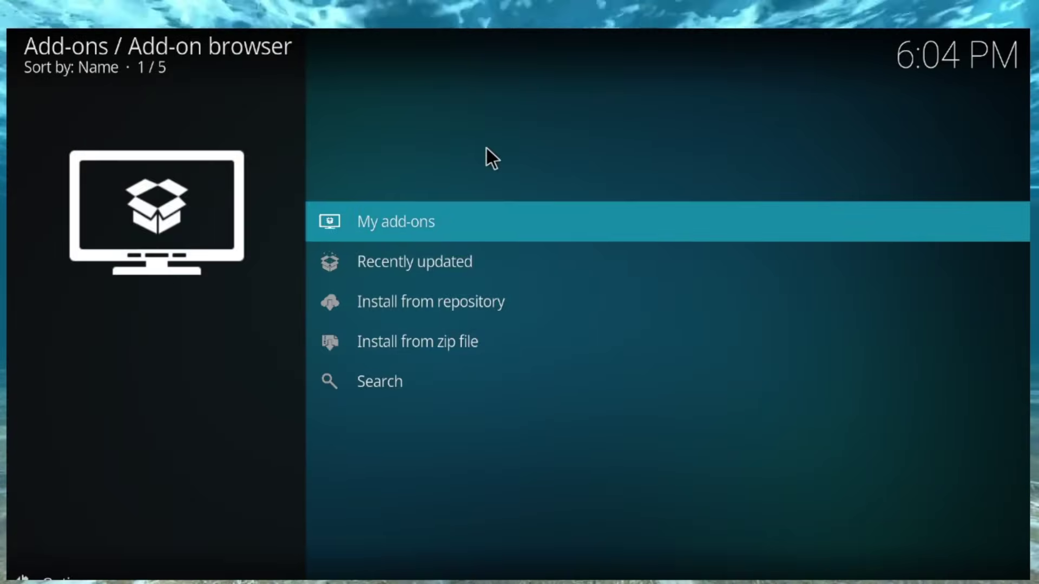
{"action": "right_click", "coordinate": [487, 158]}
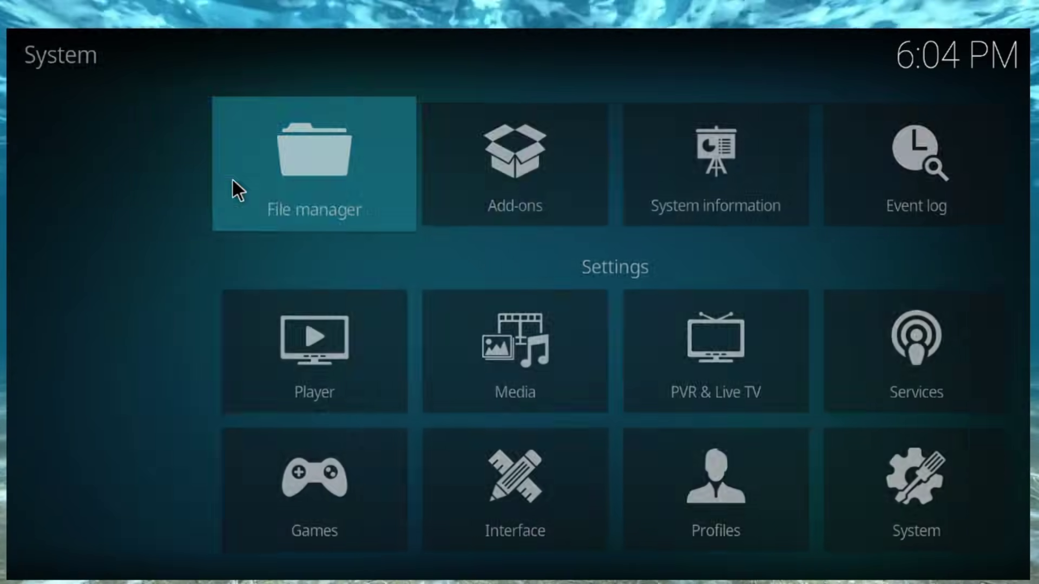
{"action": "left_click", "coordinate": [232, 186]}
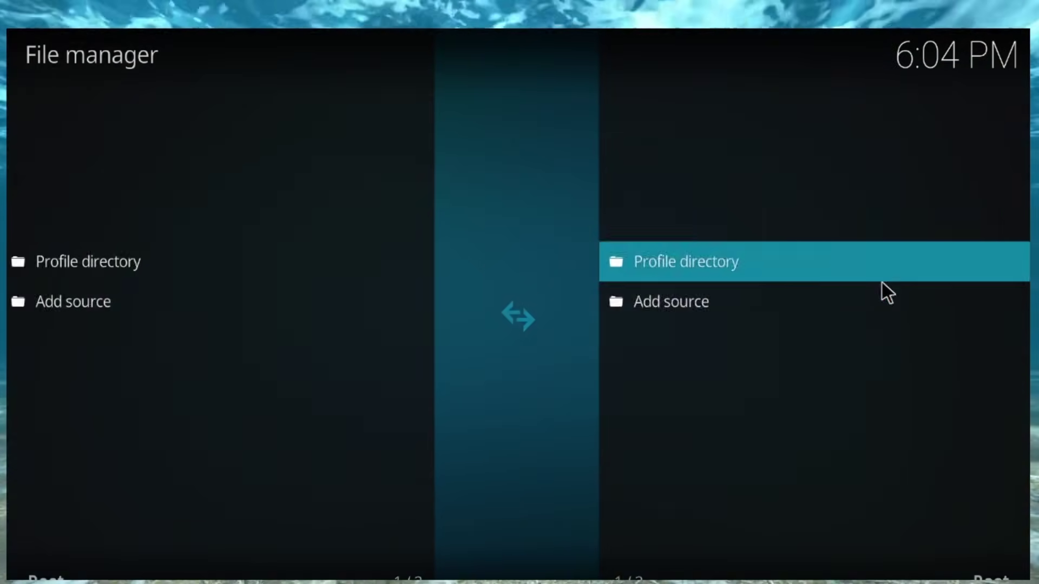
{"action": "left_click", "coordinate": [757, 295]}
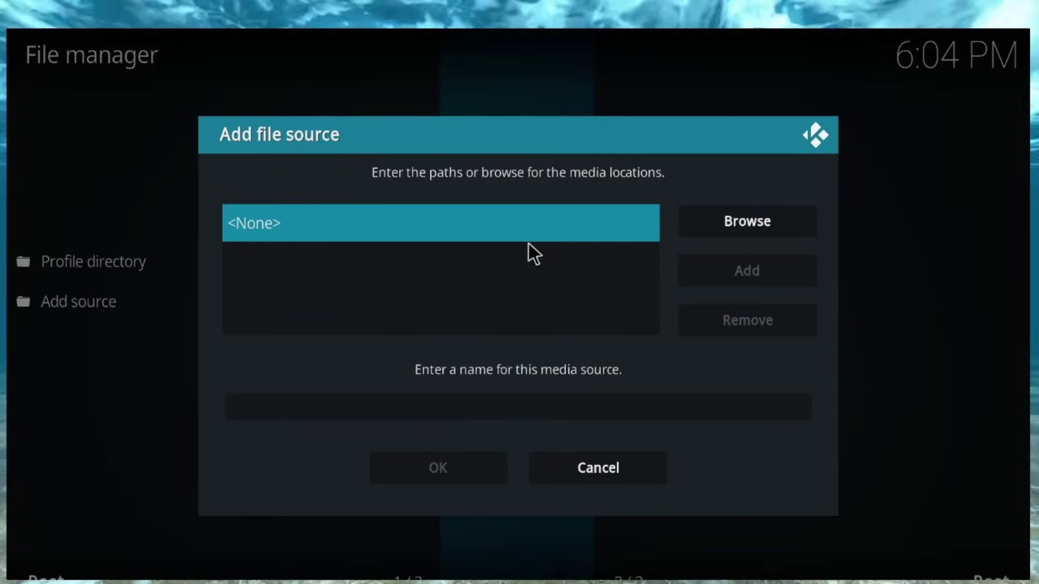
{"action": "left_click", "coordinate": [511, 219]}
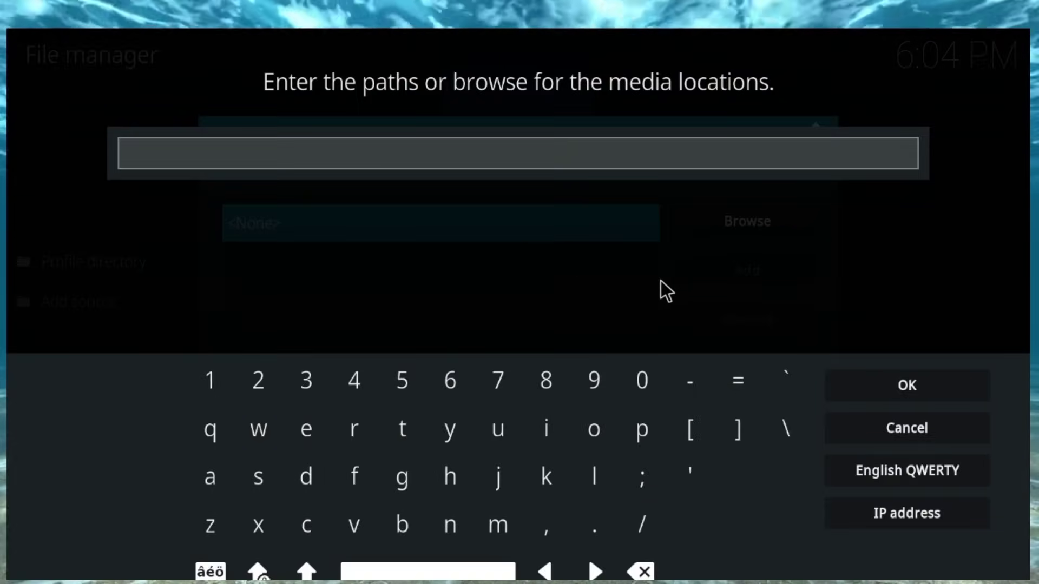
{"action": "type", "text": "https://team-crew.github.io"}
{"action": "left_click", "coordinate": [929, 393]}
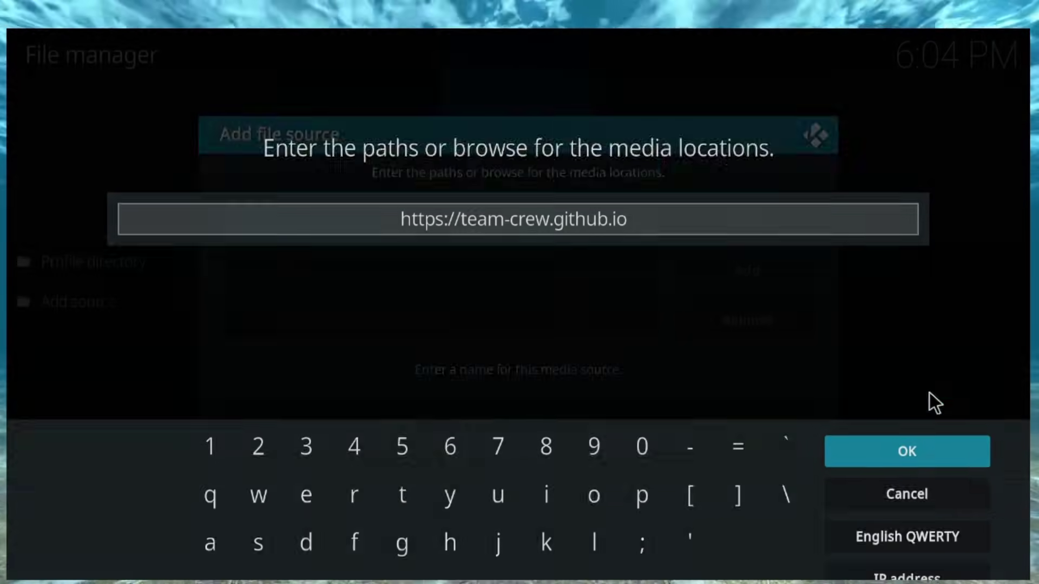
Name the media source "the crew", save it, and leave the file manager.
{"action": "type", "text": "the "}
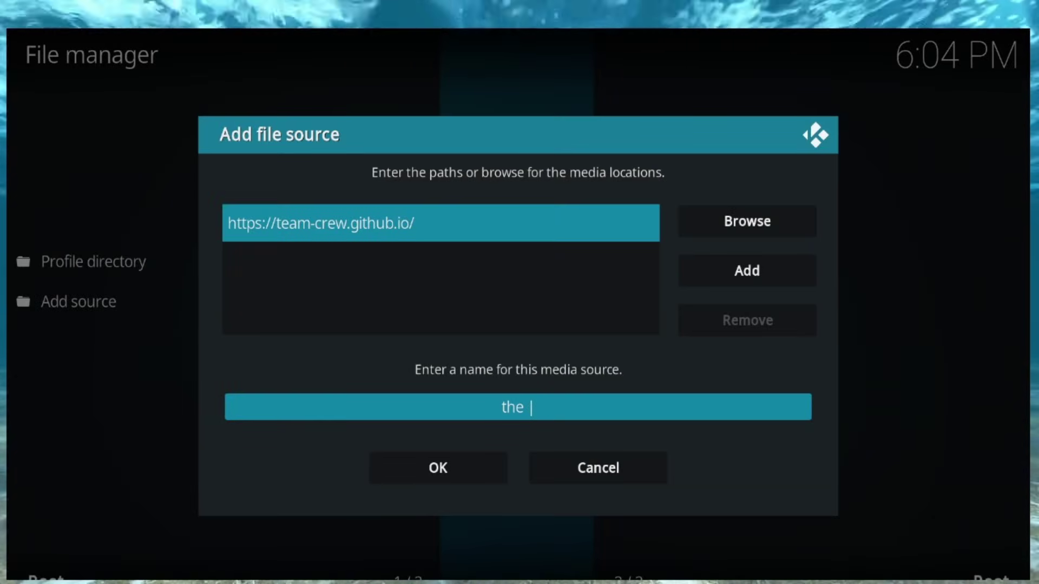
{"action": "type", "text": "crew"}
{"action": "key", "text": "Return"}
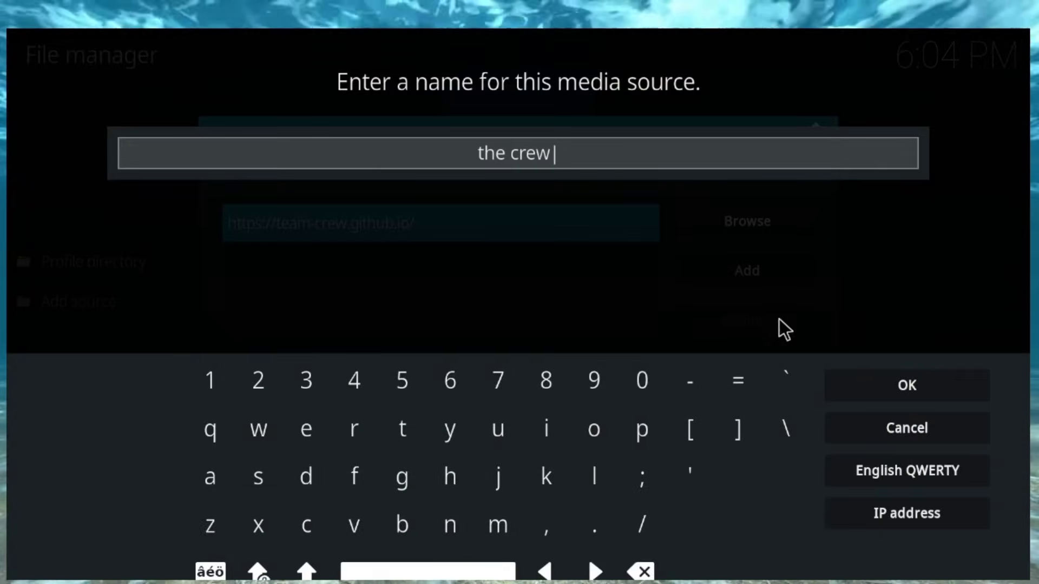
{"action": "left_click", "coordinate": [869, 386]}
{"action": "left_click", "coordinate": [453, 475]}
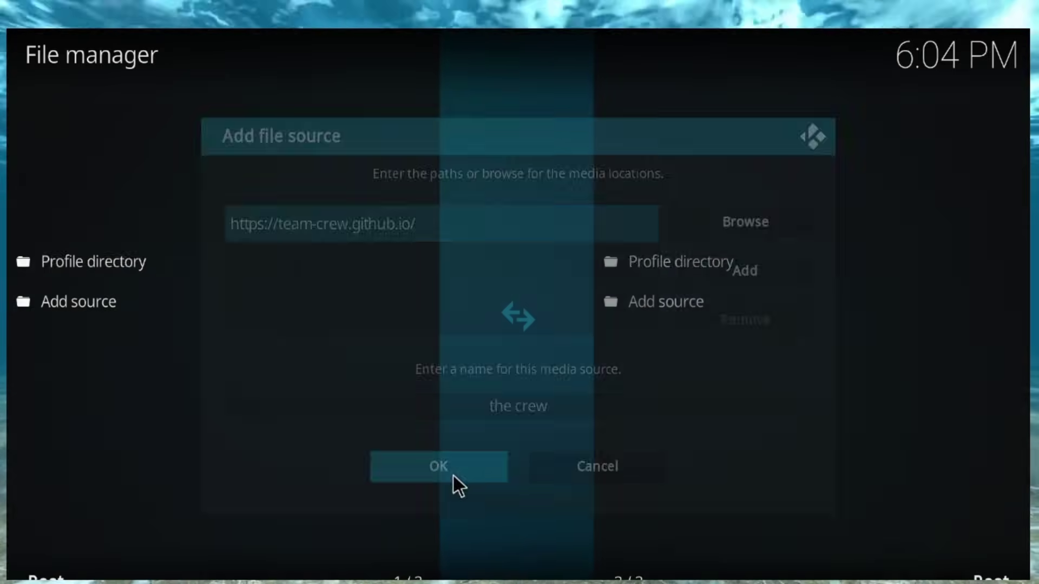
{"action": "key", "text": "Escape"}
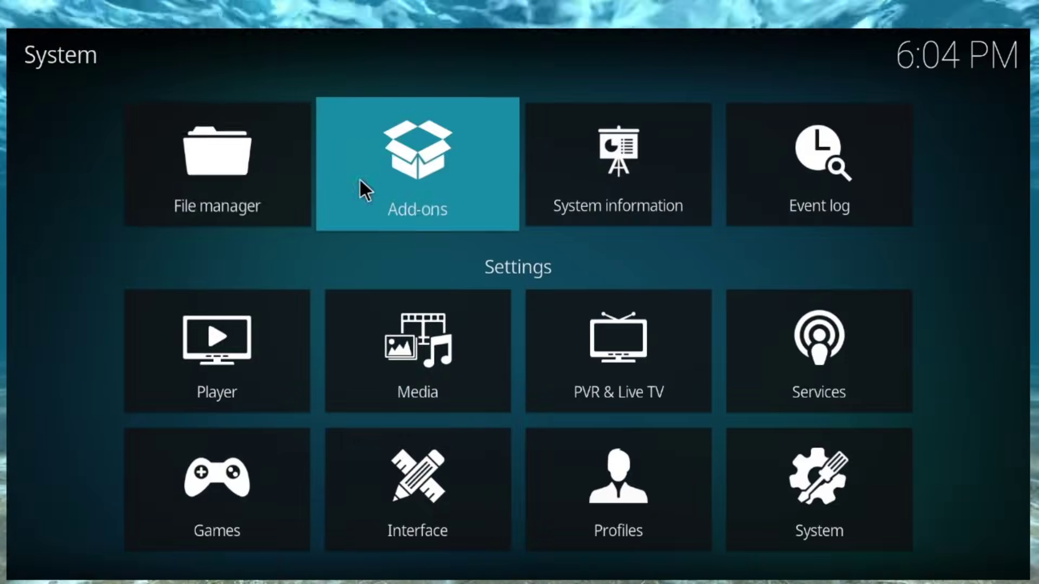
Install repository.thecrew-0.3.7.zip from the "the crew" source and return to the System page.
{"action": "left_click", "coordinate": [471, 173]}
{"action": "left_click", "coordinate": [398, 342]}
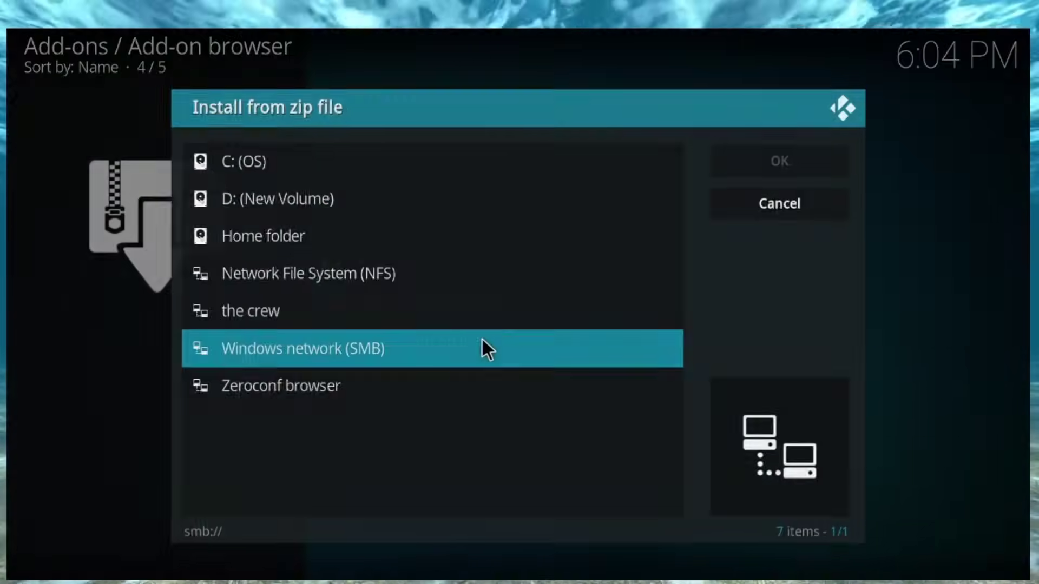
{"action": "left_click", "coordinate": [300, 311]}
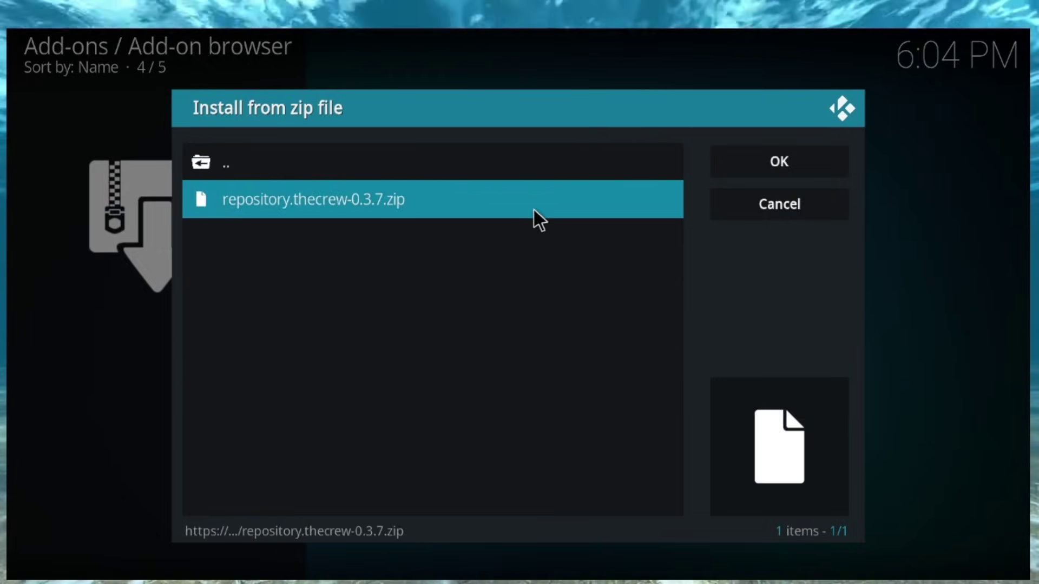
{"action": "left_click", "coordinate": [534, 211]}
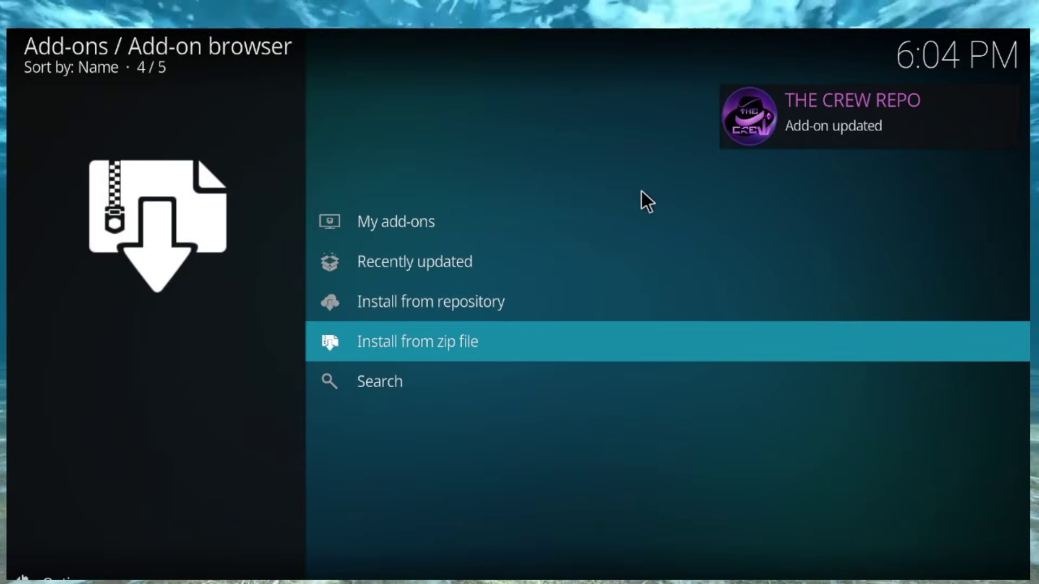
{"action": "right_click", "coordinate": [216, 406]}
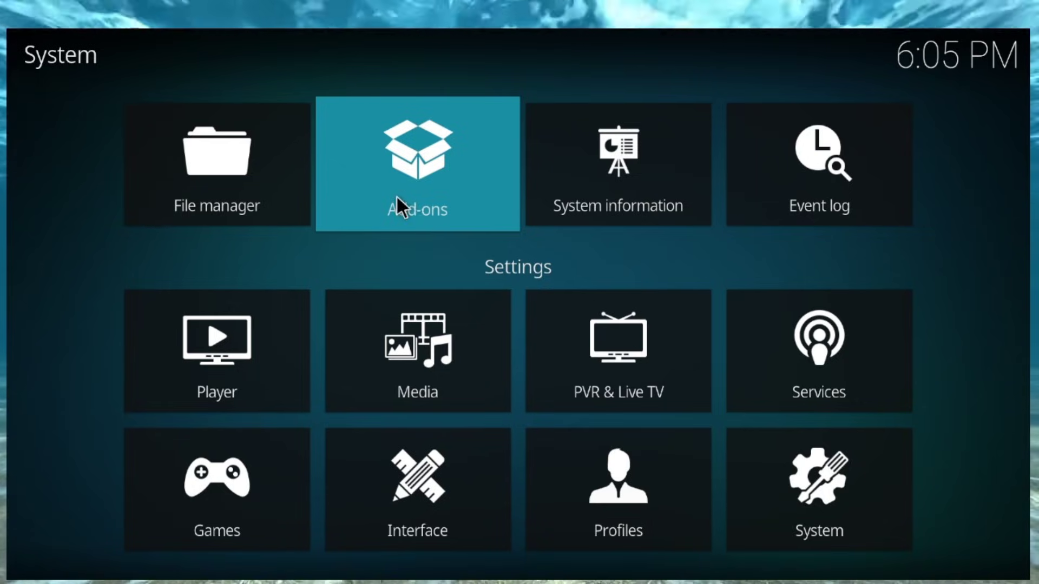
Browse the add-on categories offered across all repositories, then return to the repository list.
{"action": "left_click", "coordinate": [397, 195]}
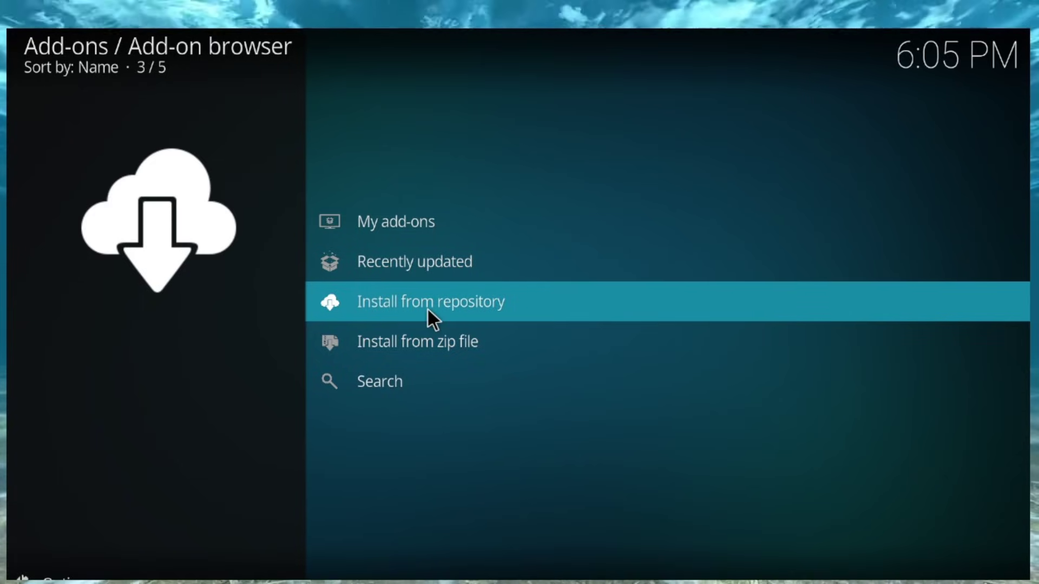
{"action": "left_click", "coordinate": [428, 308]}
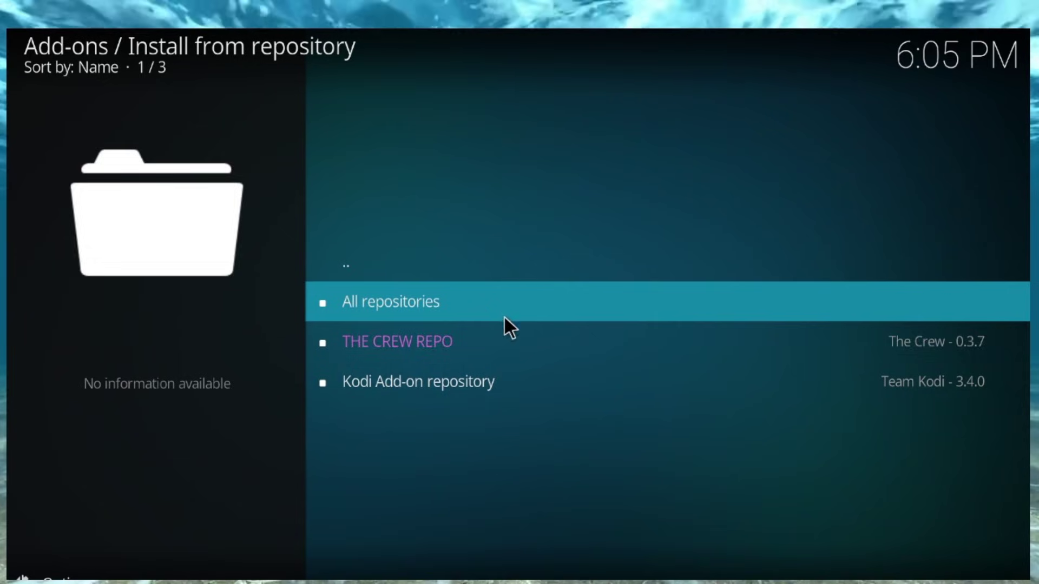
{"action": "left_click", "coordinate": [495, 303]}
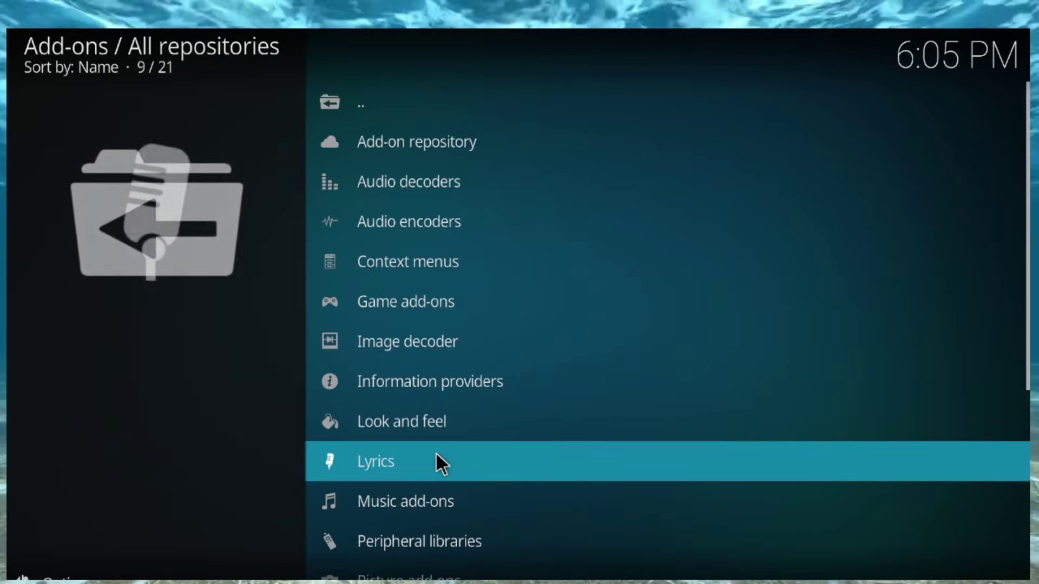
{"action": "scroll", "coordinate": [436, 453], "scroll_direction": "down", "scroll_amount": 5}
{"action": "scroll", "coordinate": [435, 457], "scroll_direction": "down", "scroll_amount": 5}
{"action": "scroll", "coordinate": [444, 474], "scroll_direction": "up", "scroll_amount": 2}
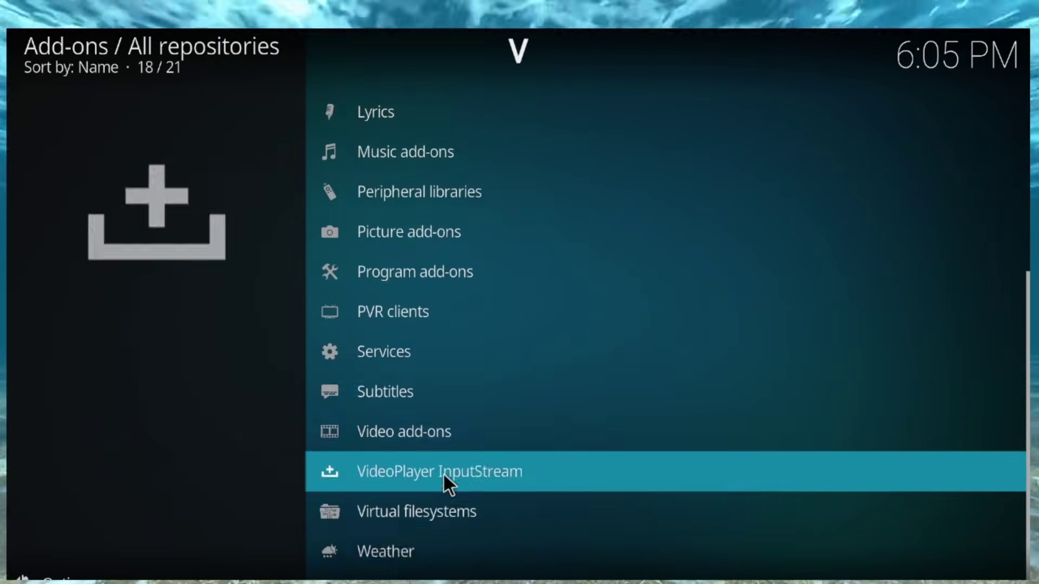
{"action": "scroll", "coordinate": [427, 444], "scroll_direction": "up", "scroll_amount": 6}
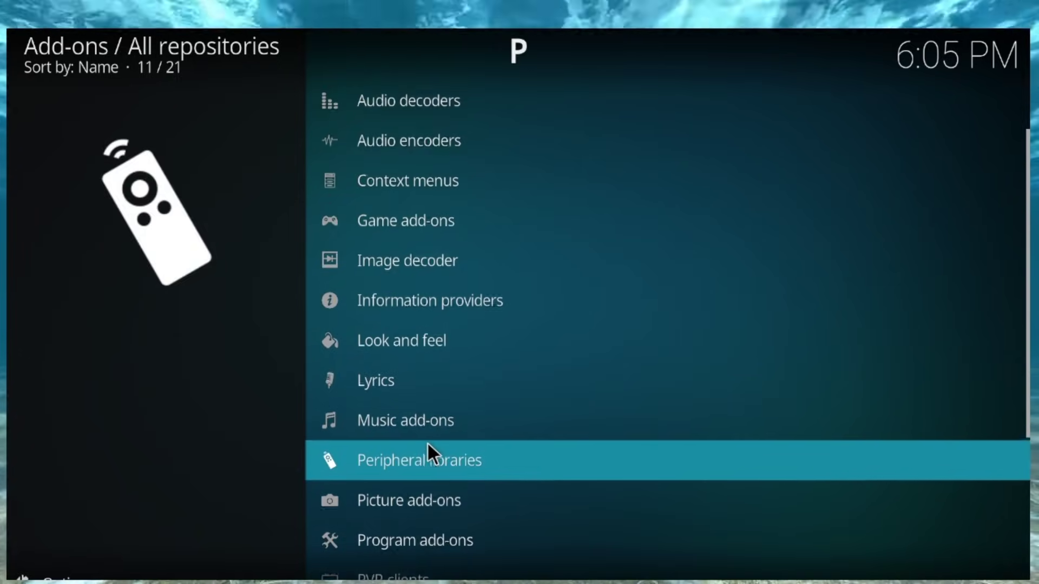
{"action": "right_click", "coordinate": [395, 399]}
Install THE CREW 2.0.6 video add-on from THE CREW REPO, agreeing to replace the existing version and add the listed additional add-ons.
{"action": "left_click", "coordinate": [395, 391]}
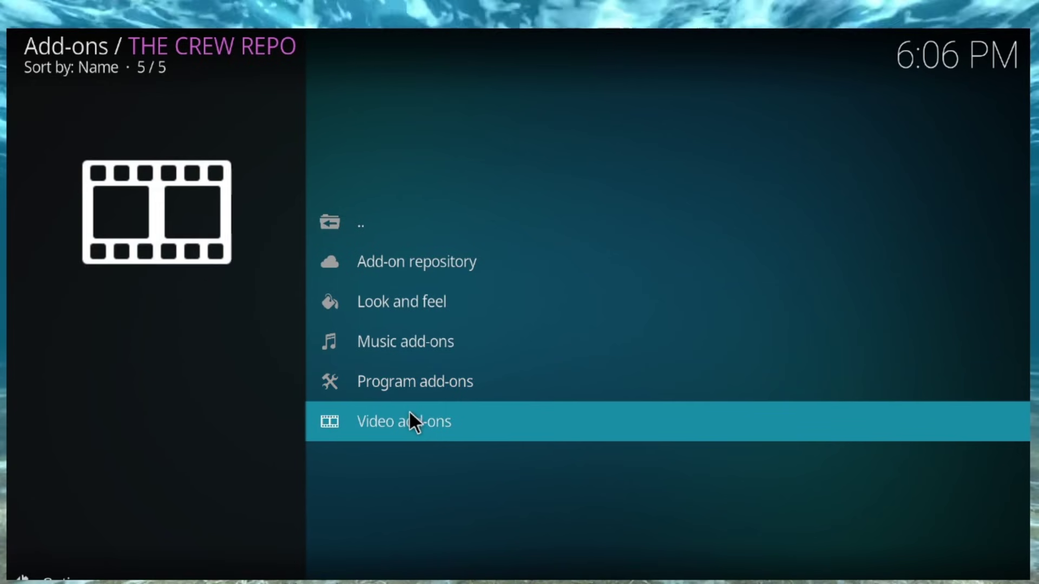
{"action": "left_click", "coordinate": [411, 419]}
{"action": "left_click", "coordinate": [434, 222]}
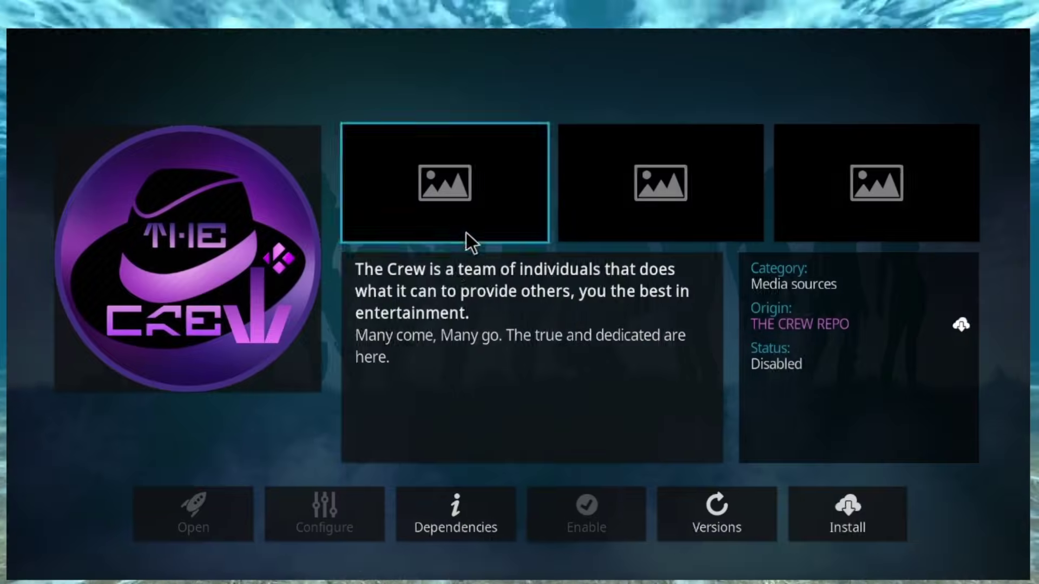
{"action": "left_click", "coordinate": [884, 509]}
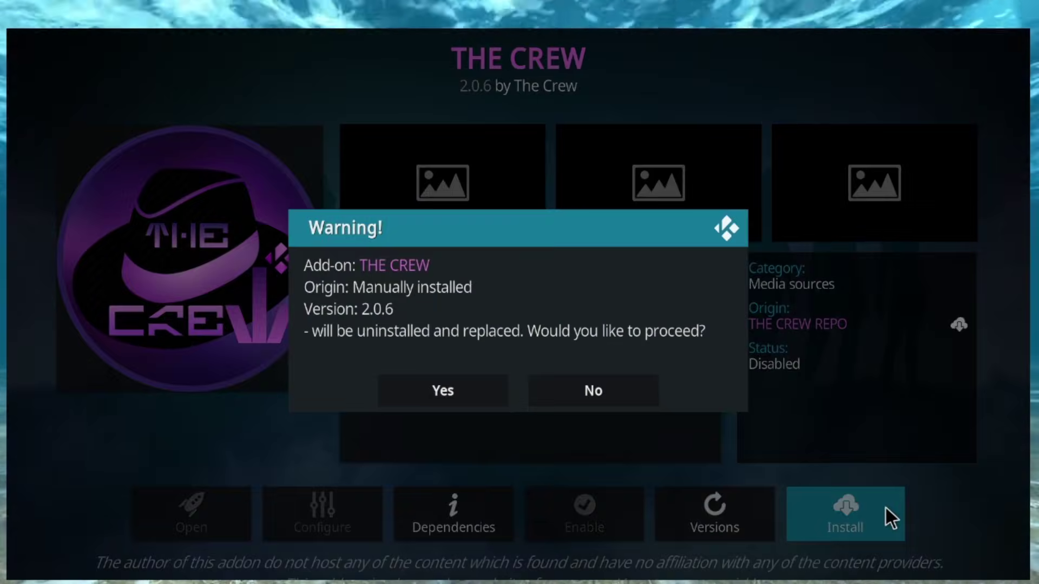
{"action": "left_click", "coordinate": [459, 394]}
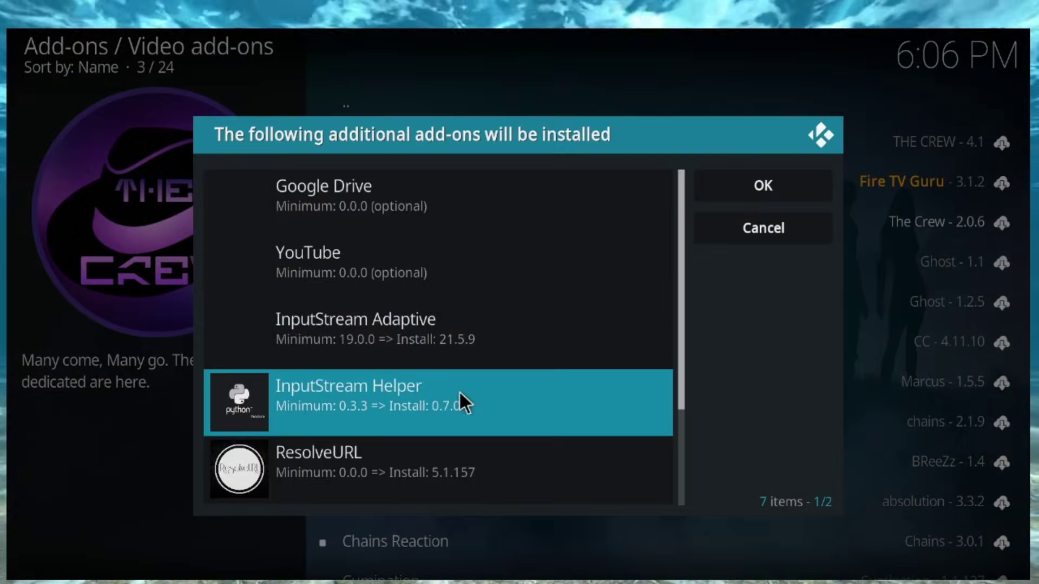
{"action": "scroll", "coordinate": [428, 371], "scroll_direction": "down", "scroll_amount": 2}
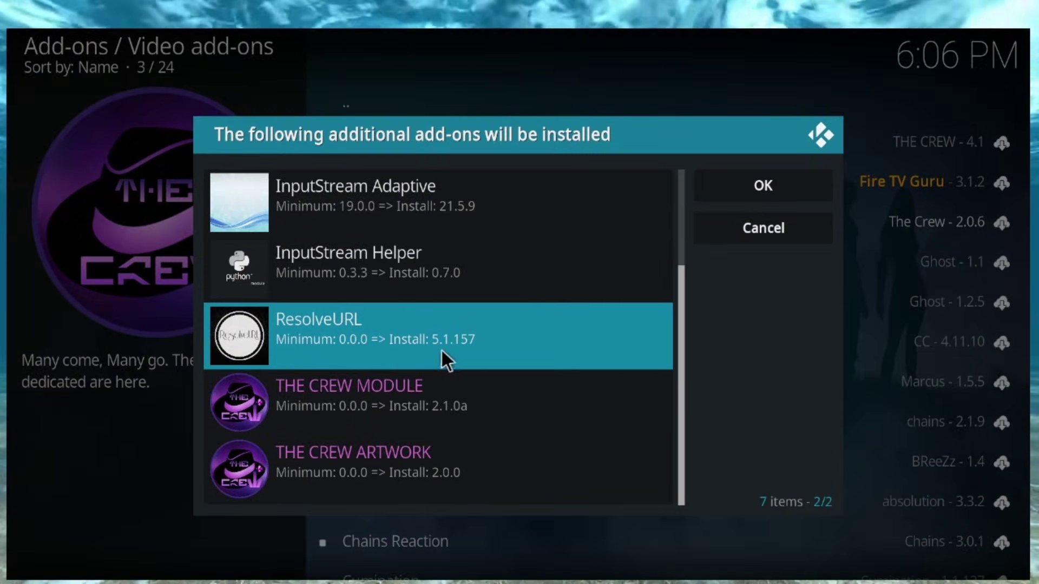
{"action": "left_click", "coordinate": [763, 176]}
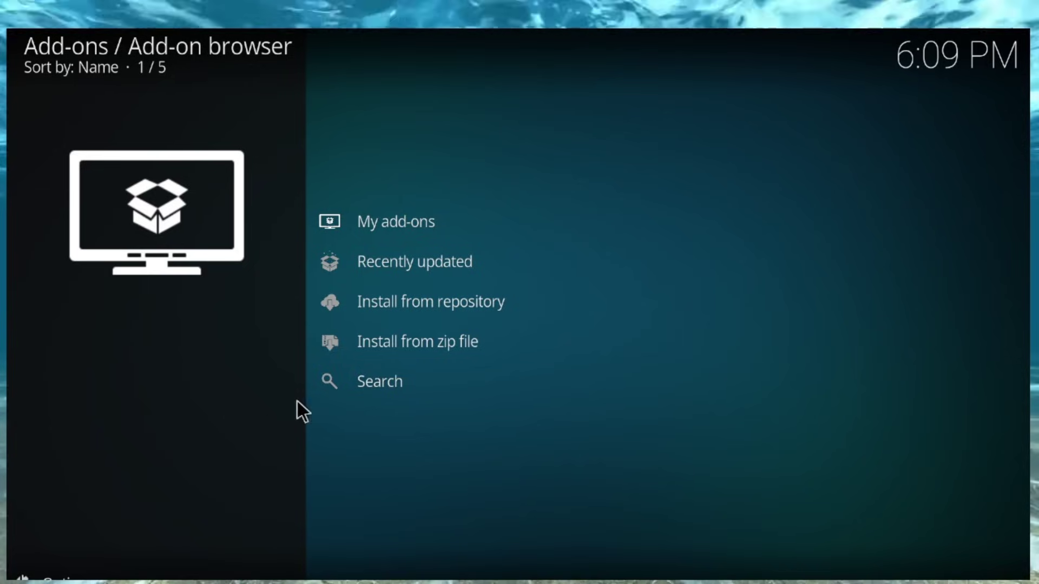
Look into THE CREW REPO and the all-repositories listing, then return to the list of repositories to install from.
{"action": "left_click", "coordinate": [397, 302]}
{"action": "left_click", "coordinate": [392, 345]}
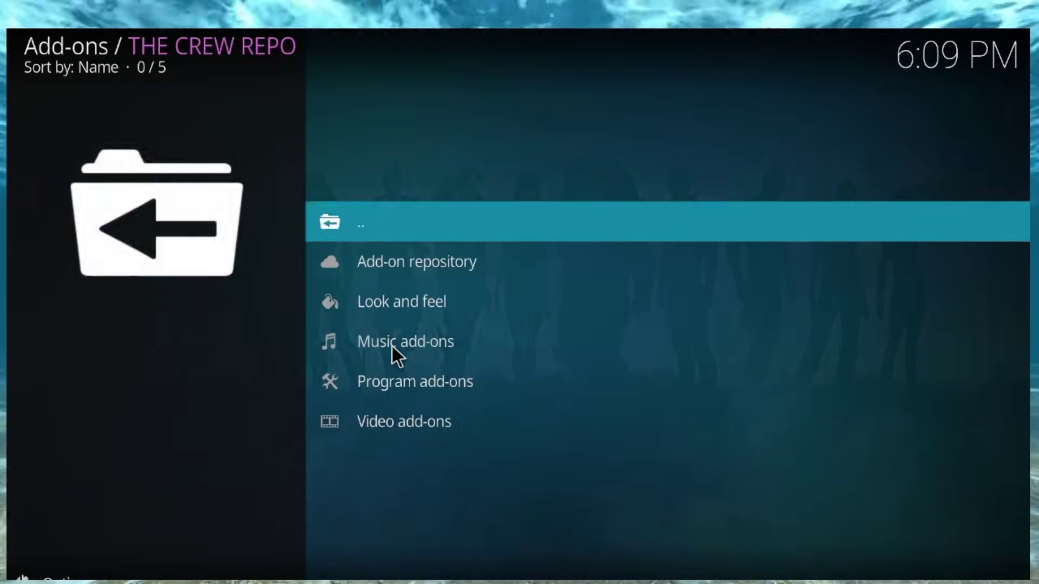
{"action": "left_click", "coordinate": [356, 222]}
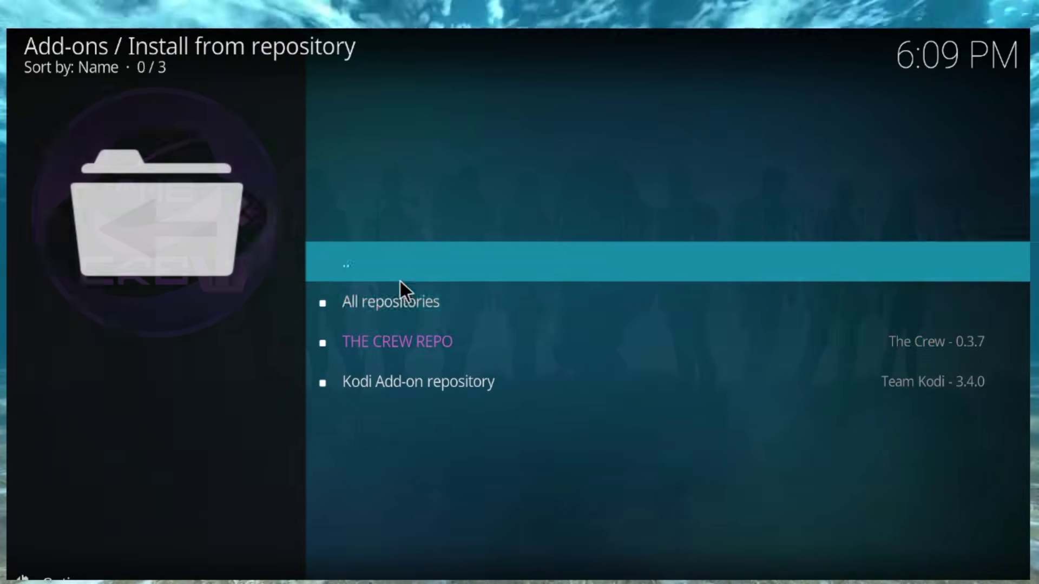
{"action": "left_click", "coordinate": [398, 302]}
{"action": "left_click", "coordinate": [351, 92]}
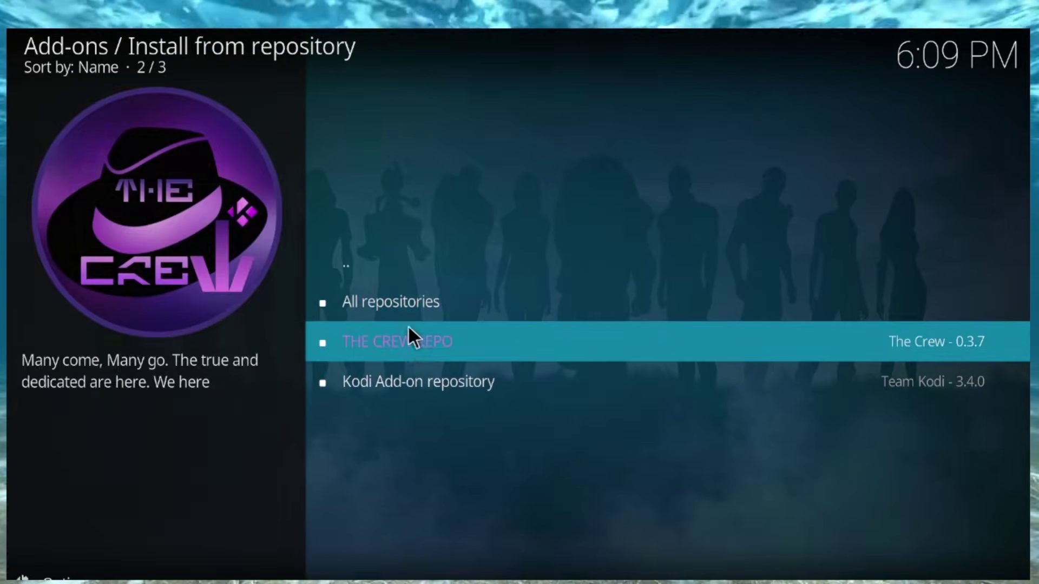
Install the ResolveURL Repository from THE CREW REPO's add-on repositories and return to the System page.
{"action": "left_click", "coordinate": [416, 347]}
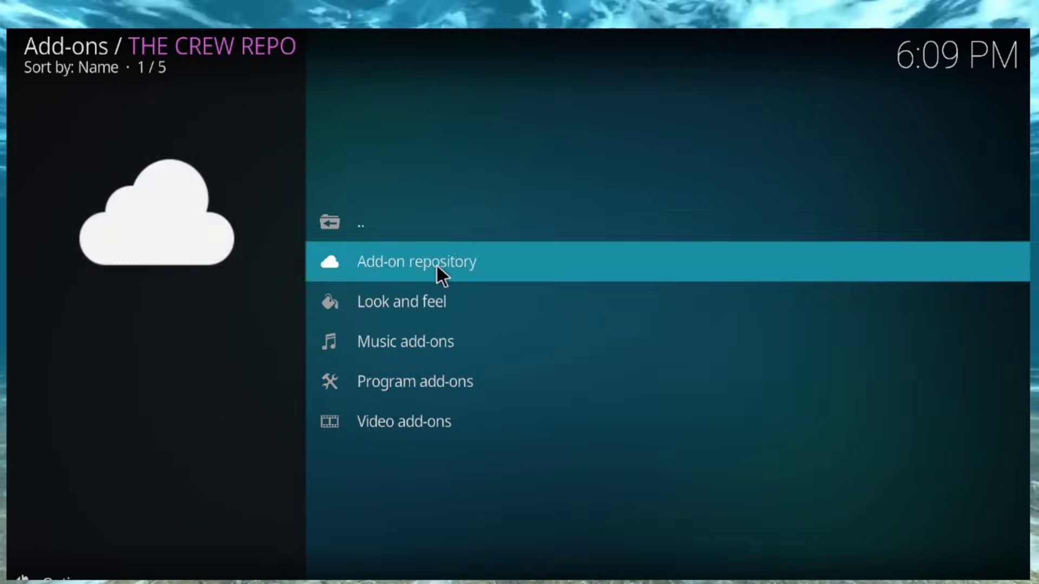
{"action": "left_click", "coordinate": [436, 265]}
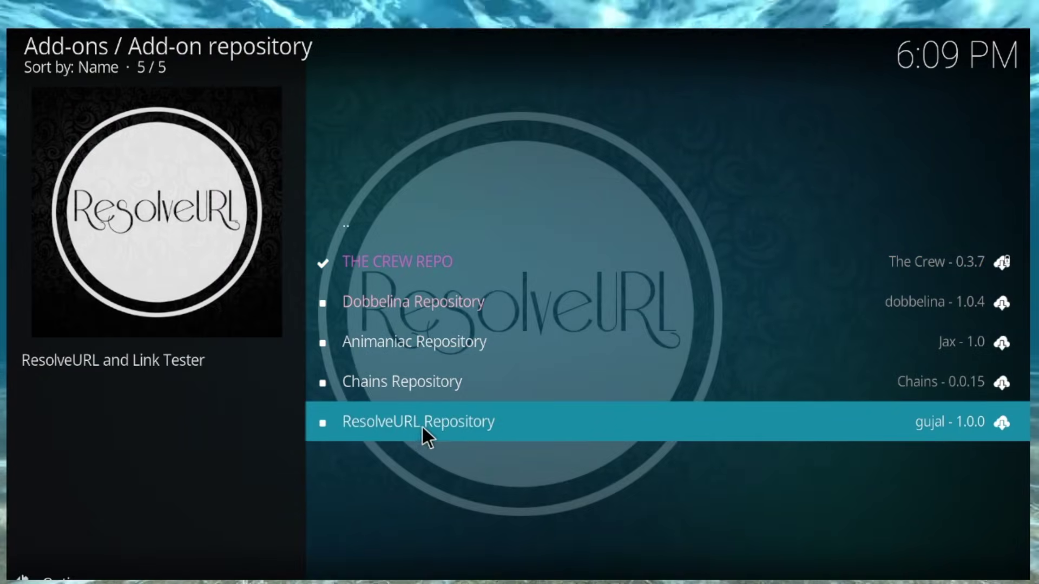
{"action": "left_click", "coordinate": [422, 424]}
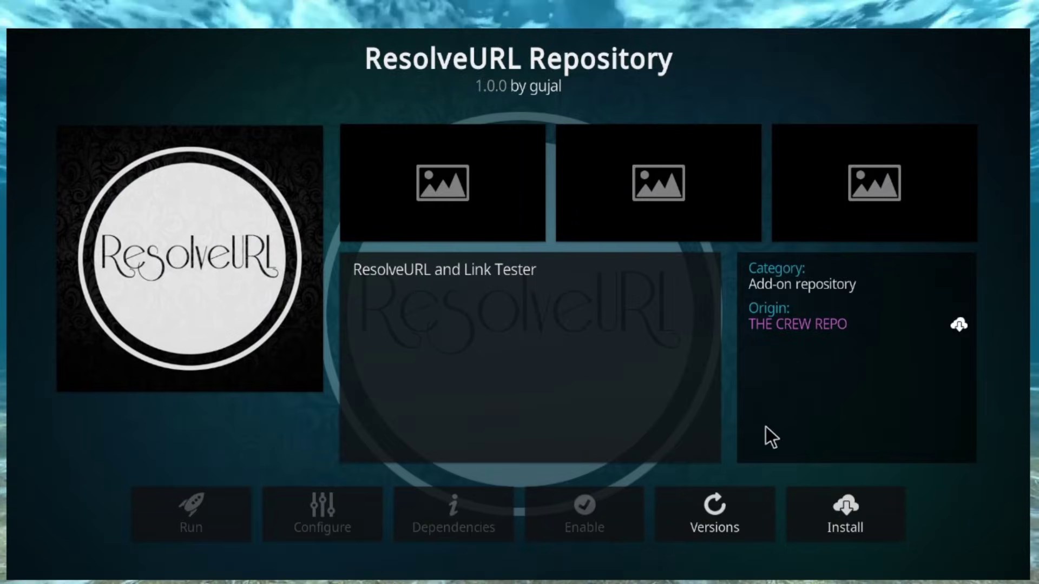
{"action": "left_click", "coordinate": [835, 511]}
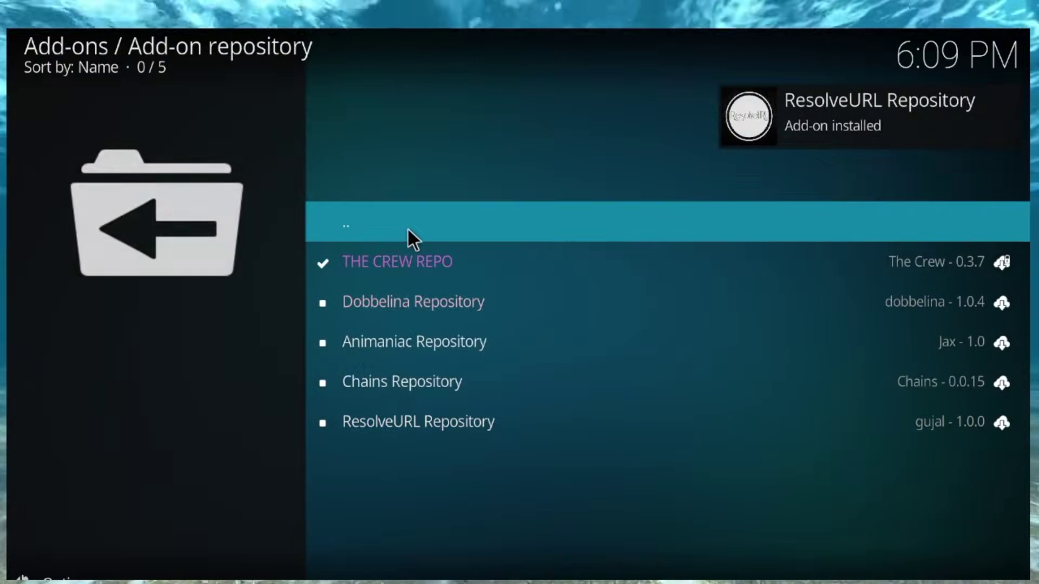
{"action": "left_click", "coordinate": [407, 227]}
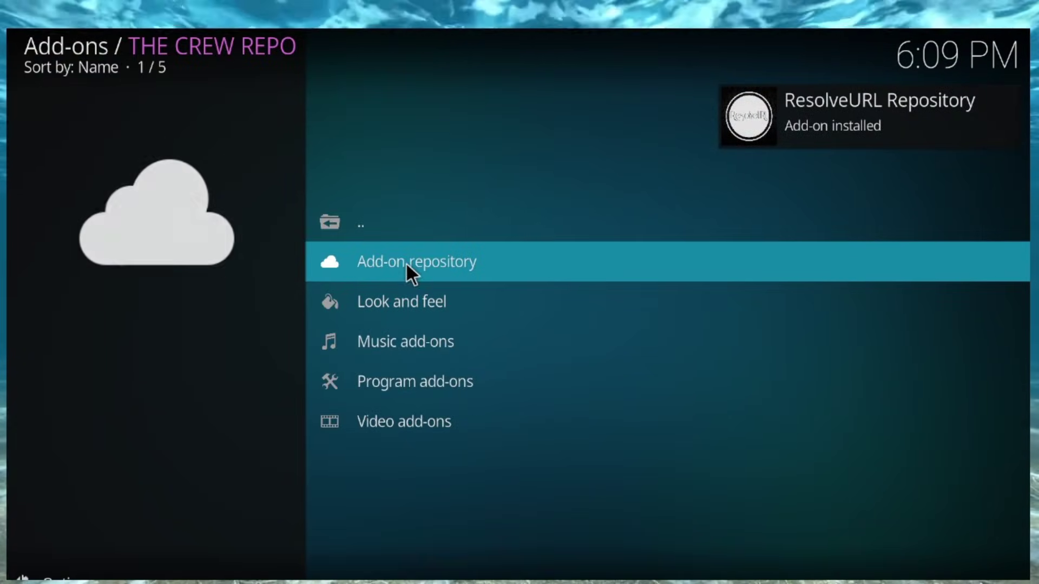
{"action": "left_click", "coordinate": [438, 234]}
{"action": "left_click", "coordinate": [434, 233]}
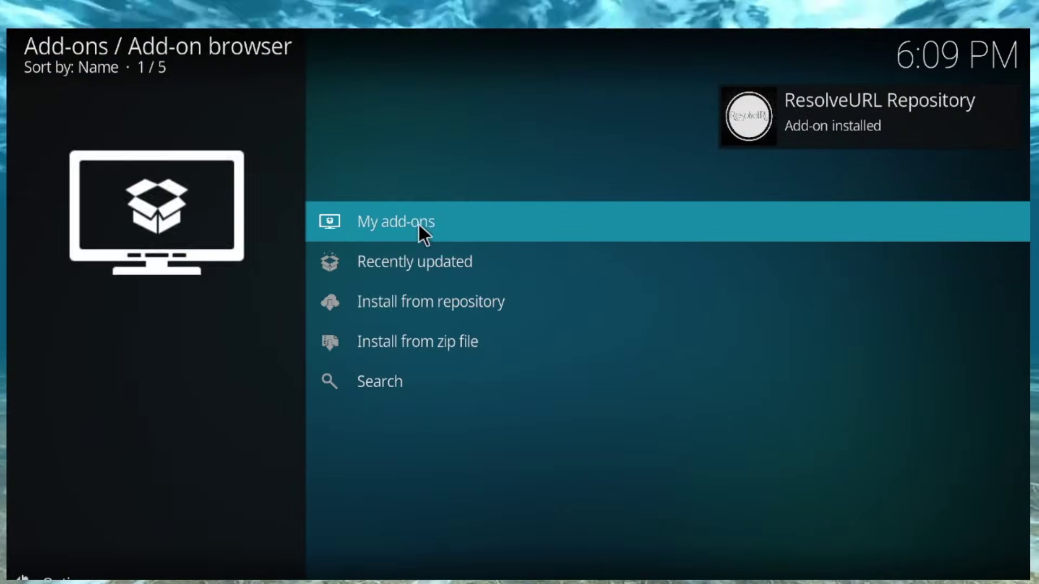
{"action": "key", "text": "BackSpace"}
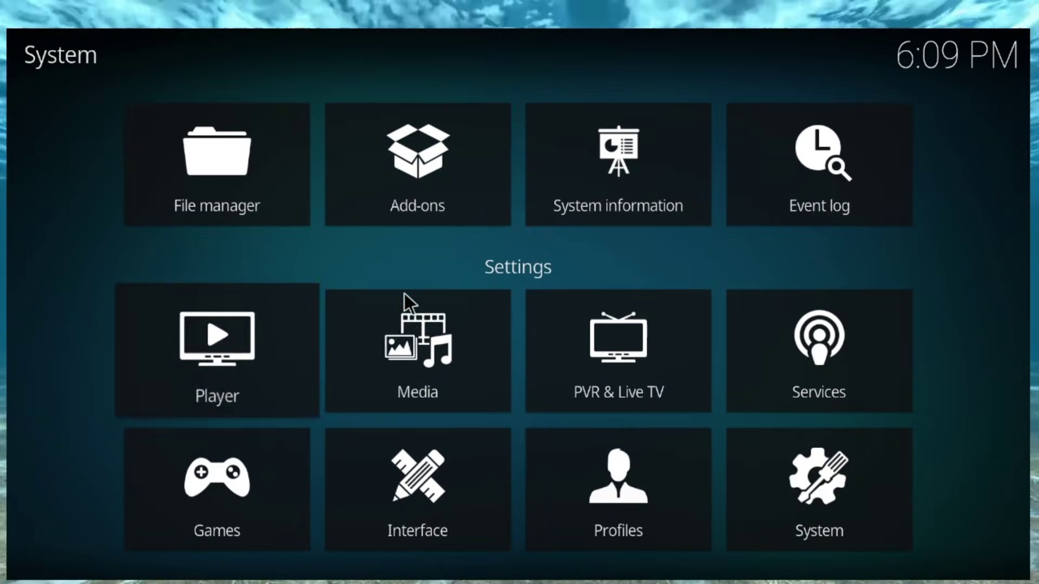
Check the installed add-ons for the ResolveURL Repository and view its details page.
{"action": "left_click", "coordinate": [402, 190]}
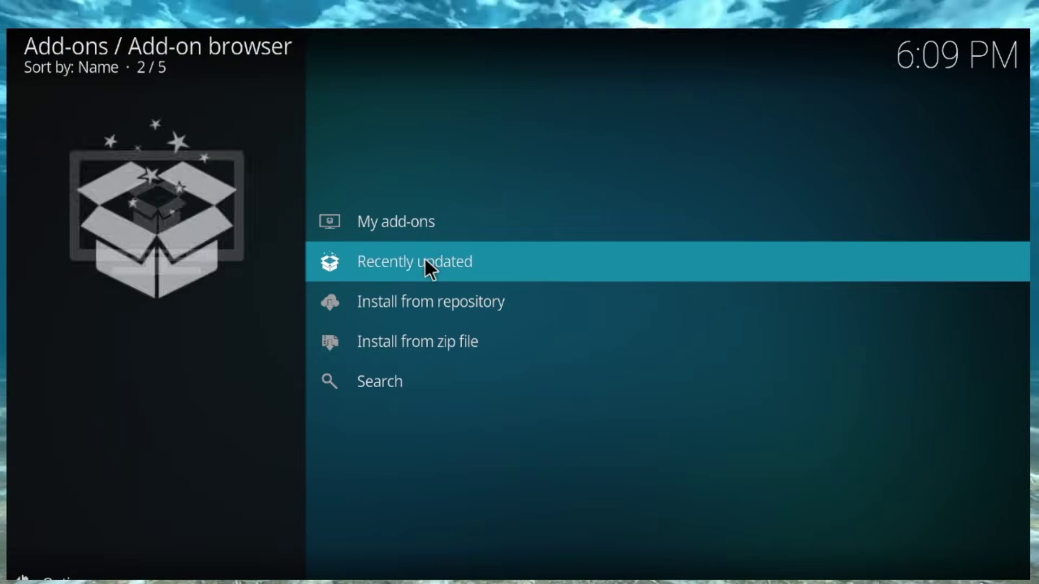
{"action": "left_click", "coordinate": [422, 227]}
{"action": "left_click", "coordinate": [415, 428]}
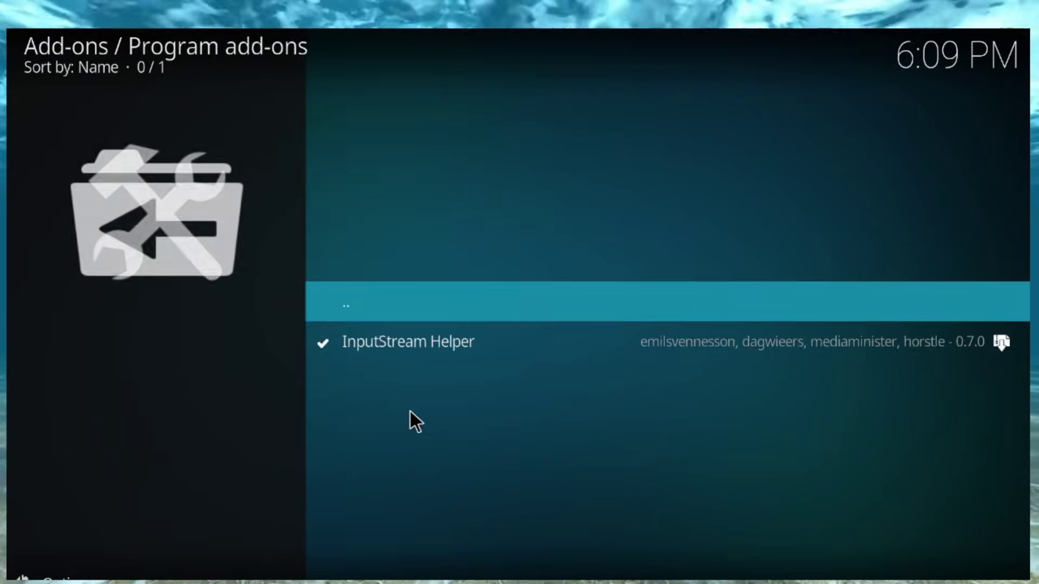
{"action": "left_click", "coordinate": [424, 310]}
{"action": "left_click", "coordinate": [391, 184]}
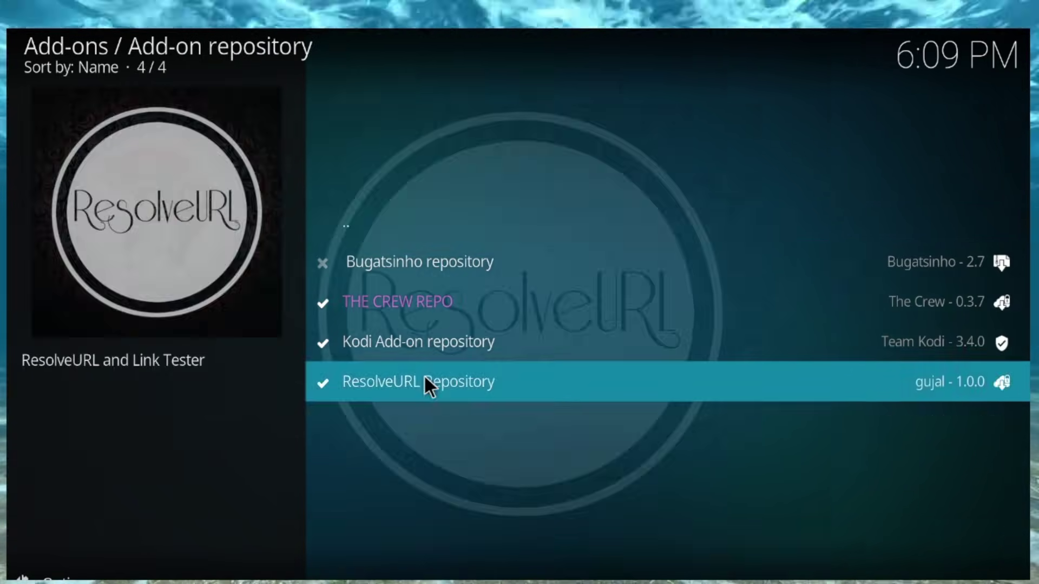
{"action": "left_click", "coordinate": [425, 379]}
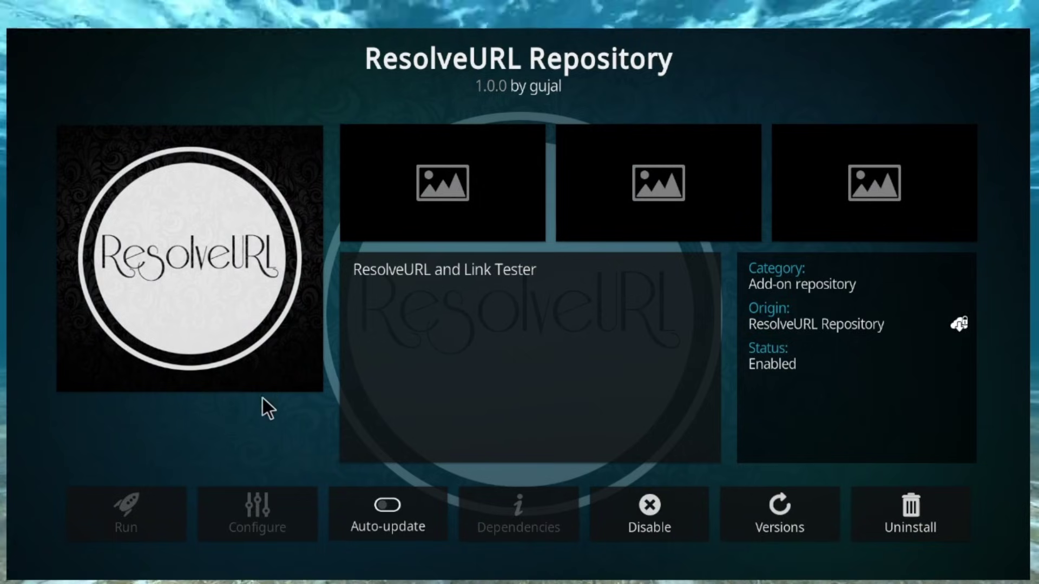
{"action": "key", "text": "Escape"}
{"action": "key", "text": "Escape"}
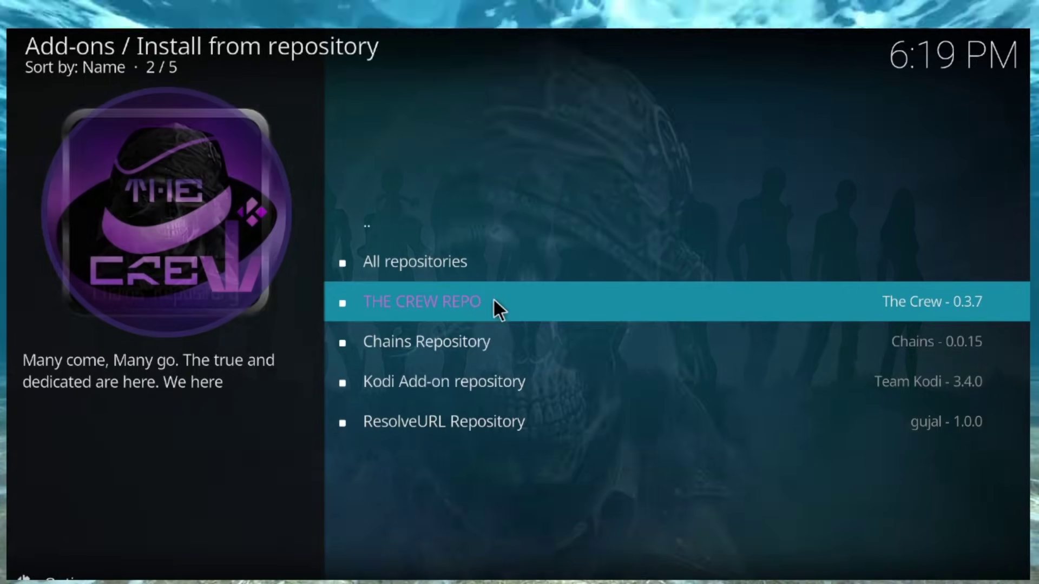
Review the add-on repositories offered by THE CREW REPO, then go back to the System page.
{"action": "left_click", "coordinate": [492, 301]}
{"action": "left_click", "coordinate": [461, 266]}
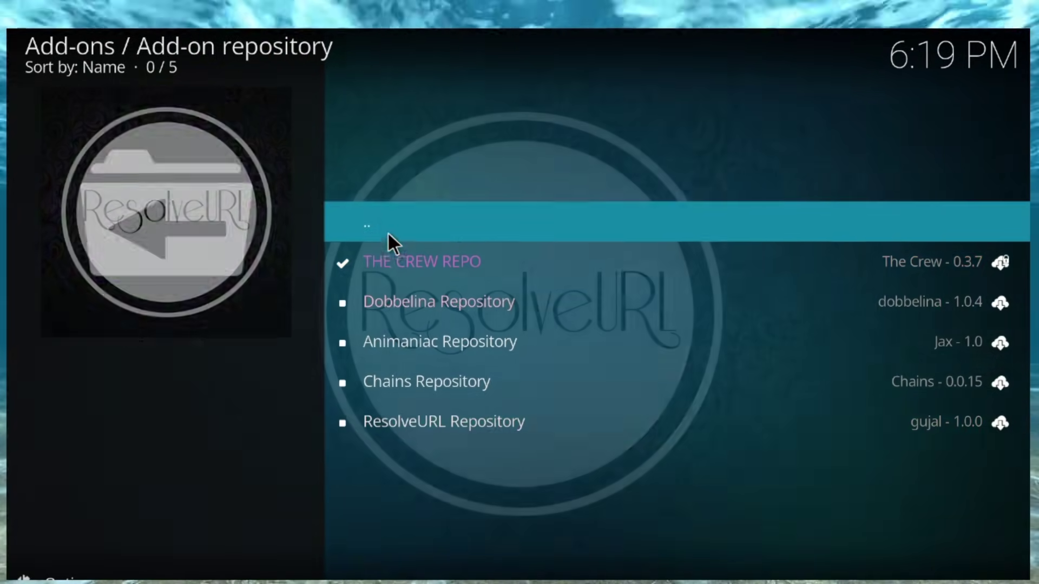
{"action": "left_click", "coordinate": [386, 229]}
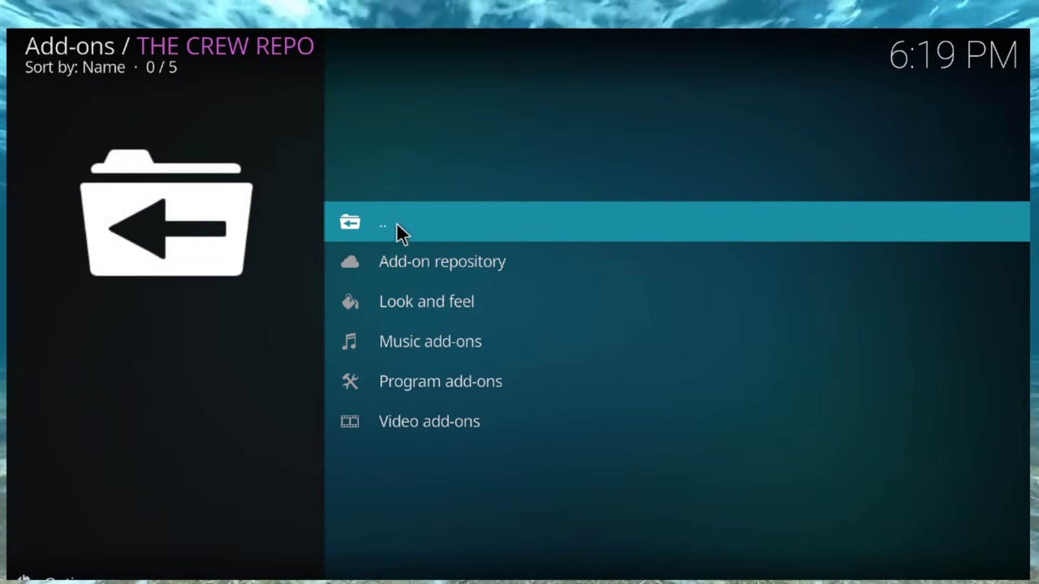
{"action": "left_click", "coordinate": [399, 227]}
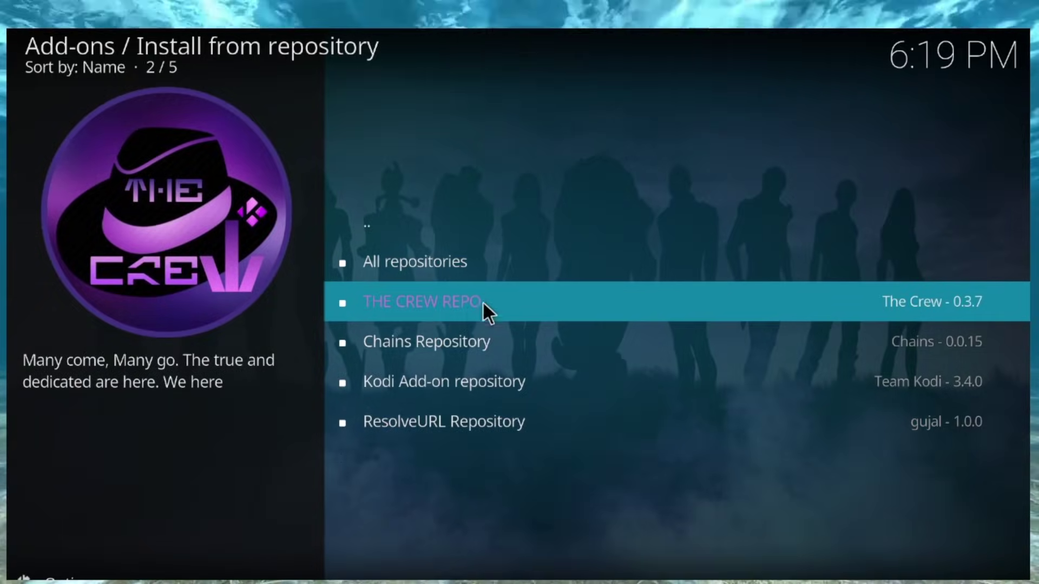
{"action": "left_click", "coordinate": [355, 222]}
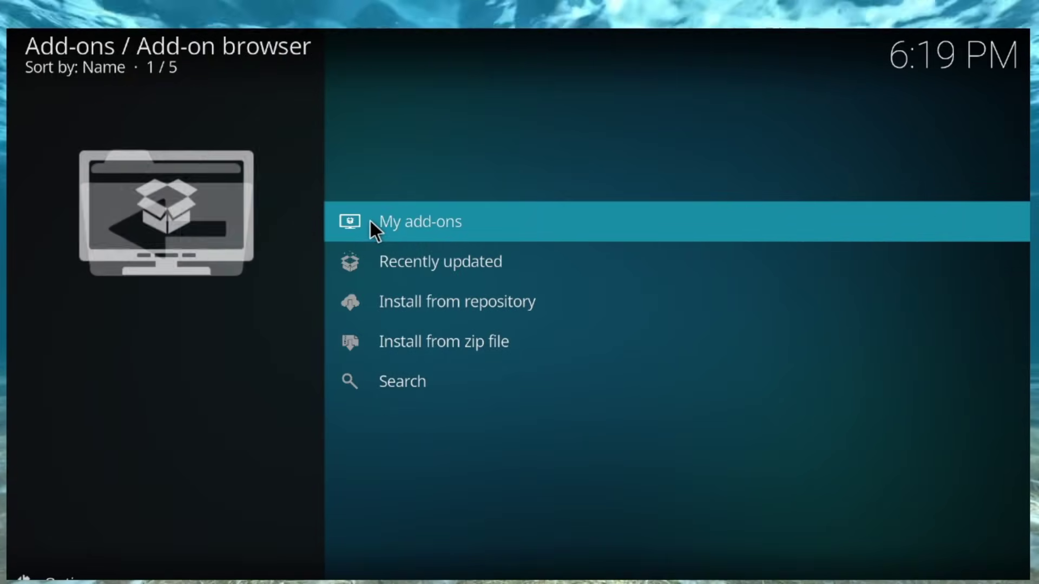
{"action": "right_click", "coordinate": [255, 267]}
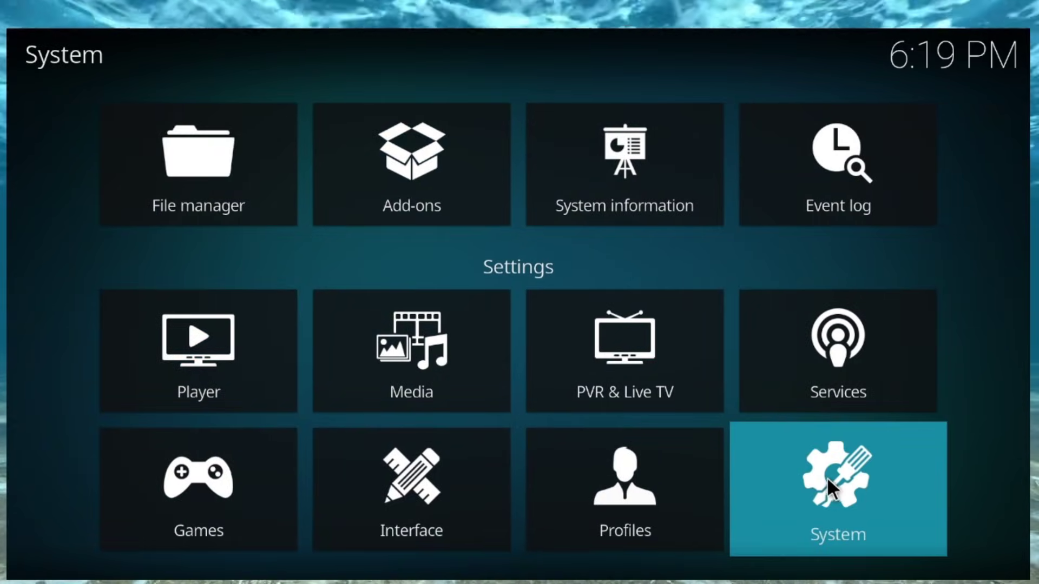
Open the configuration of the ResolveURL dependency through the system's add-on dependency management.
{"action": "left_click", "coordinate": [827, 481]}
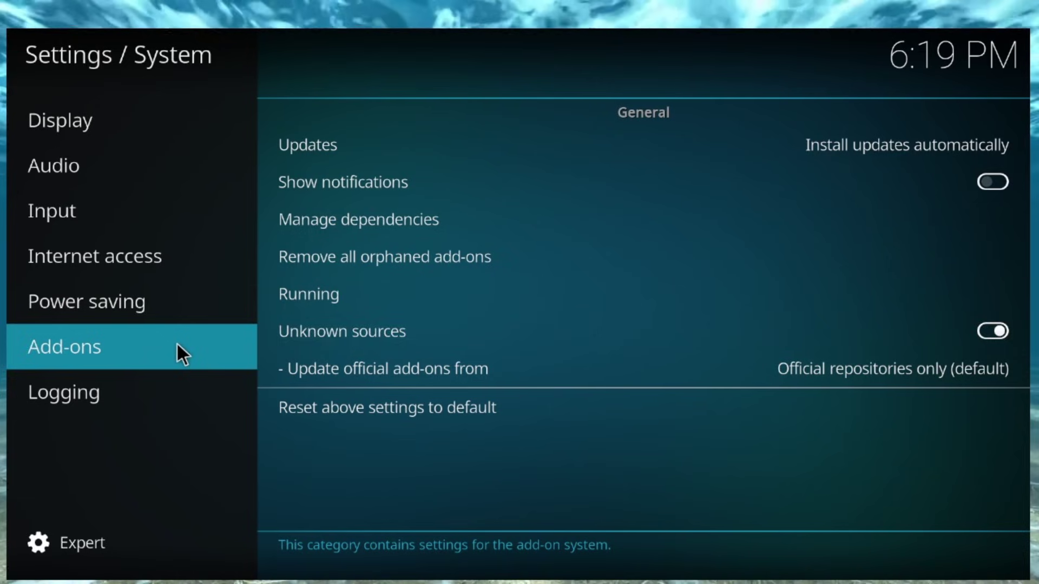
{"action": "left_click", "coordinate": [395, 229]}
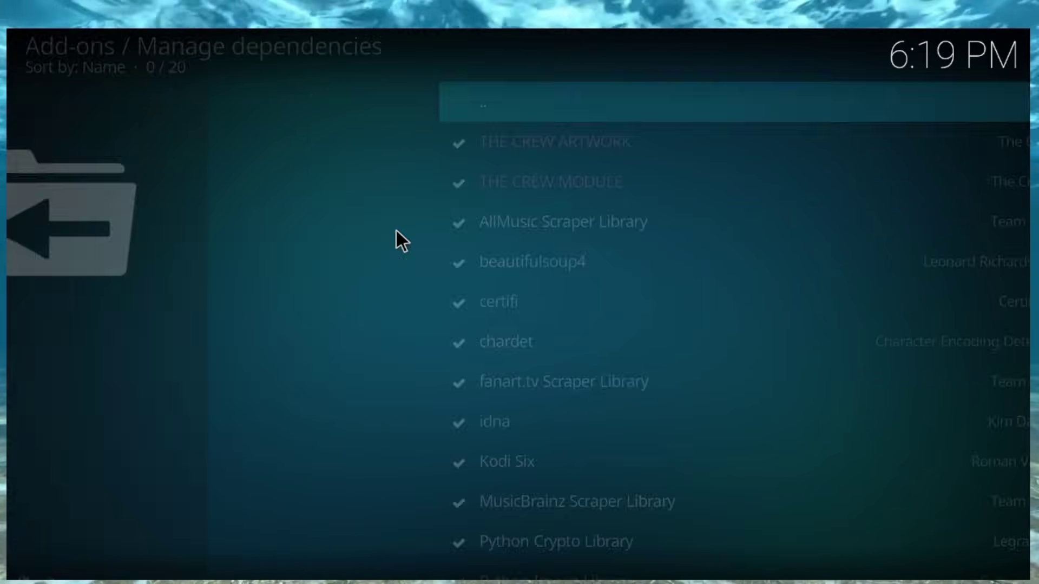
{"action": "scroll", "coordinate": [539, 462], "scroll_direction": "down", "scroll_amount": 12}
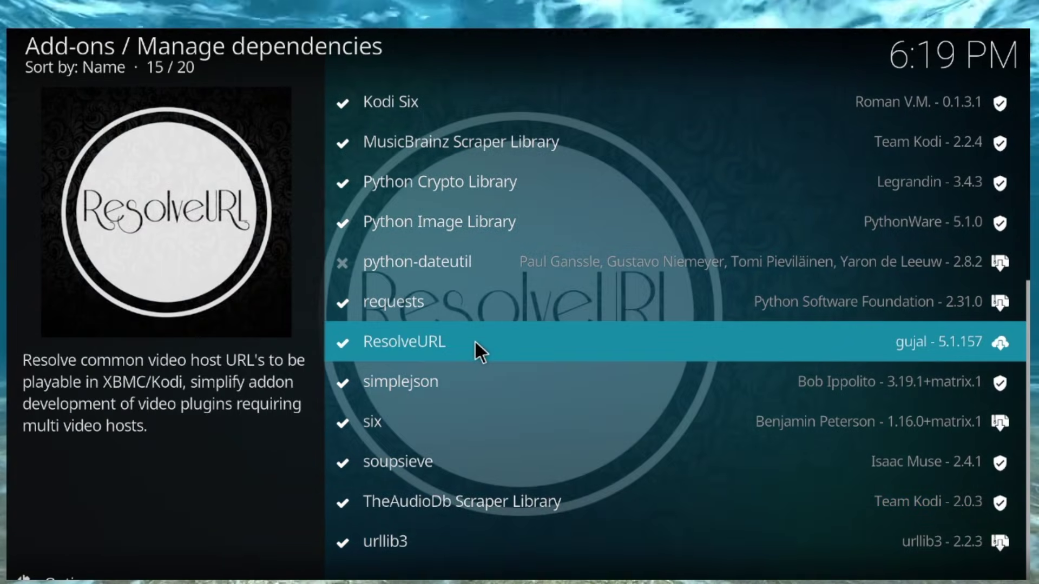
{"action": "left_click", "coordinate": [474, 340]}
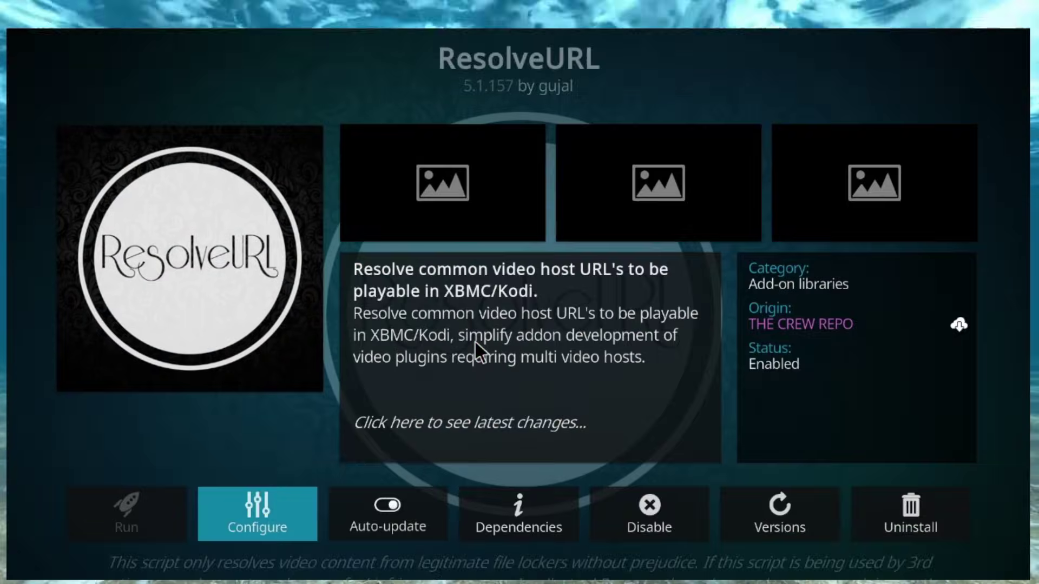
{"action": "left_click", "coordinate": [272, 510]}
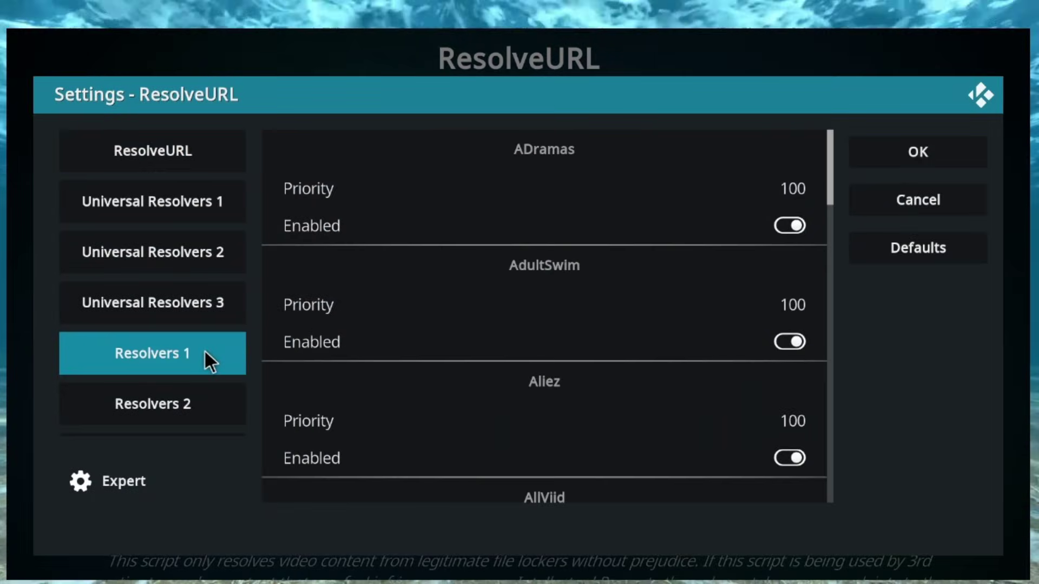
Look through the Resolvers and Universal Resolvers categories in the ResolveURL settings.
{"action": "scroll", "coordinate": [204, 350], "scroll_direction": "down", "scroll_amount": 3}
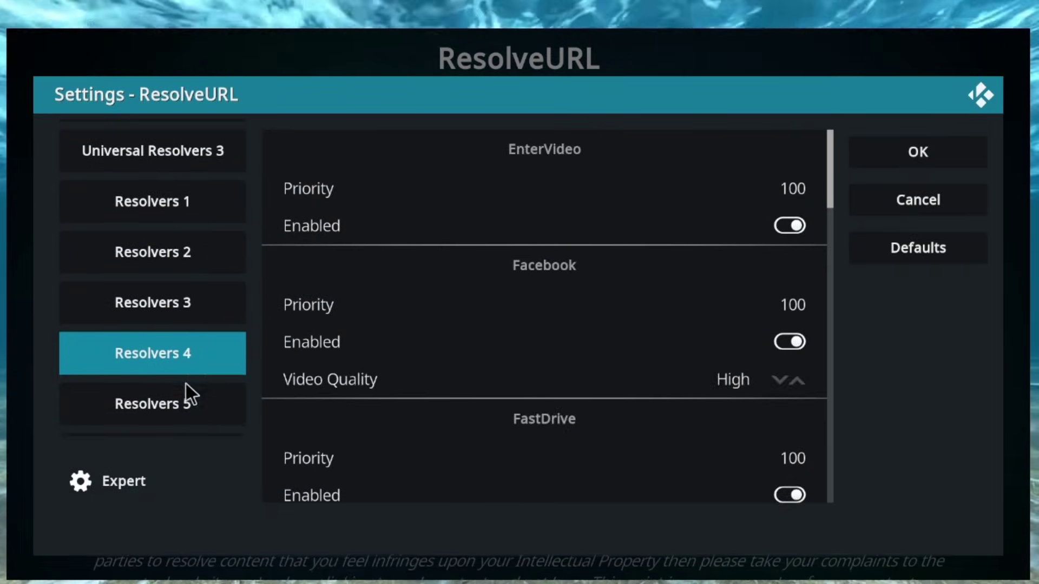
{"action": "scroll", "coordinate": [178, 395], "scroll_direction": "down", "scroll_amount": 3}
{"action": "scroll", "coordinate": [171, 374], "scroll_direction": "up", "scroll_amount": 2}
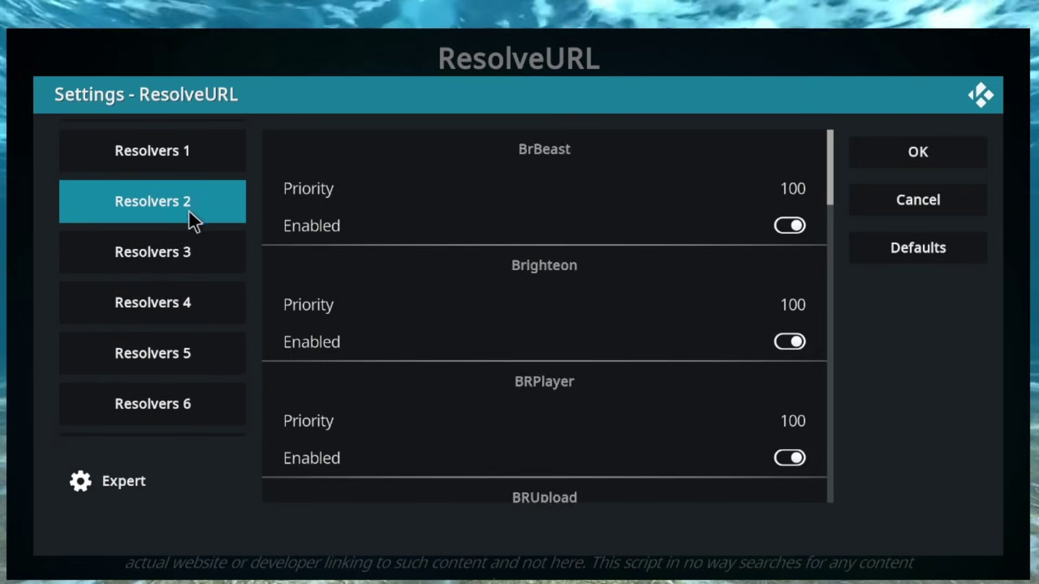
{"action": "scroll", "coordinate": [189, 195], "scroll_direction": "up", "scroll_amount": 3}
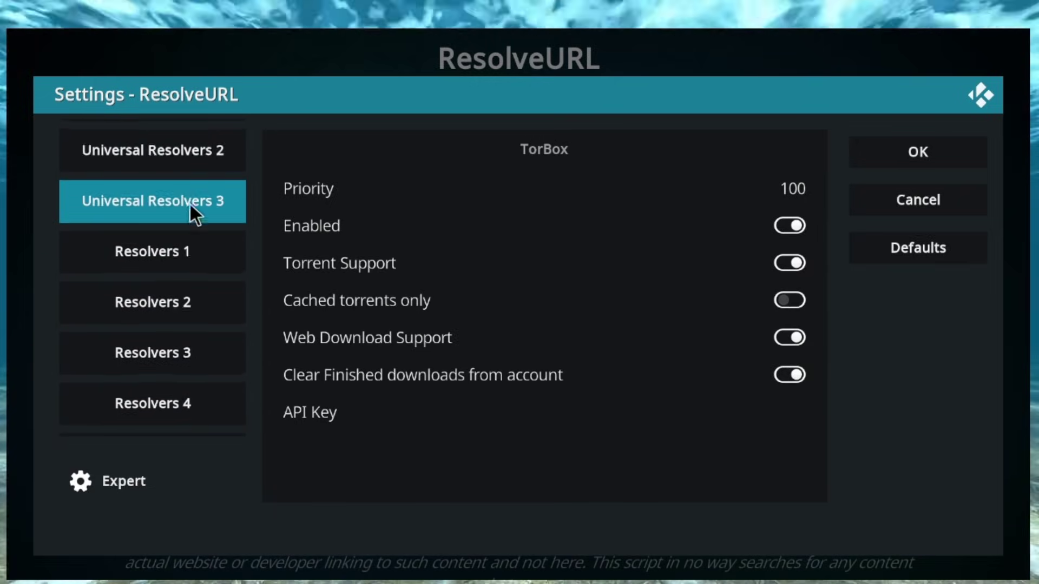
{"action": "scroll", "coordinate": [178, 200], "scroll_direction": "up", "scroll_amount": 2}
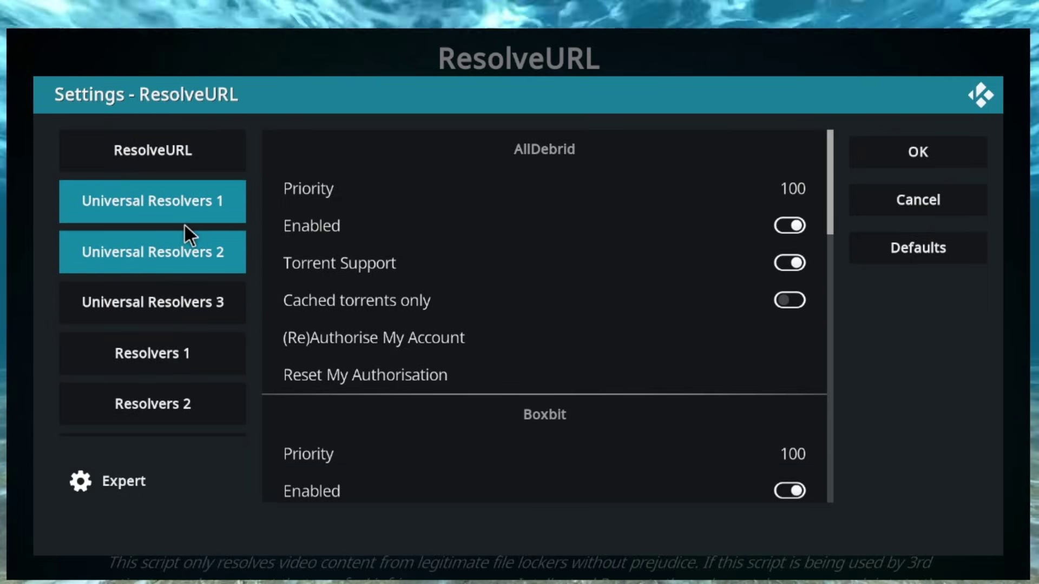
Start the Real-Debrid account authorisation from the Universal Resolvers 2 category of the ResolveURL settings.
{"action": "left_click", "coordinate": [173, 251]}
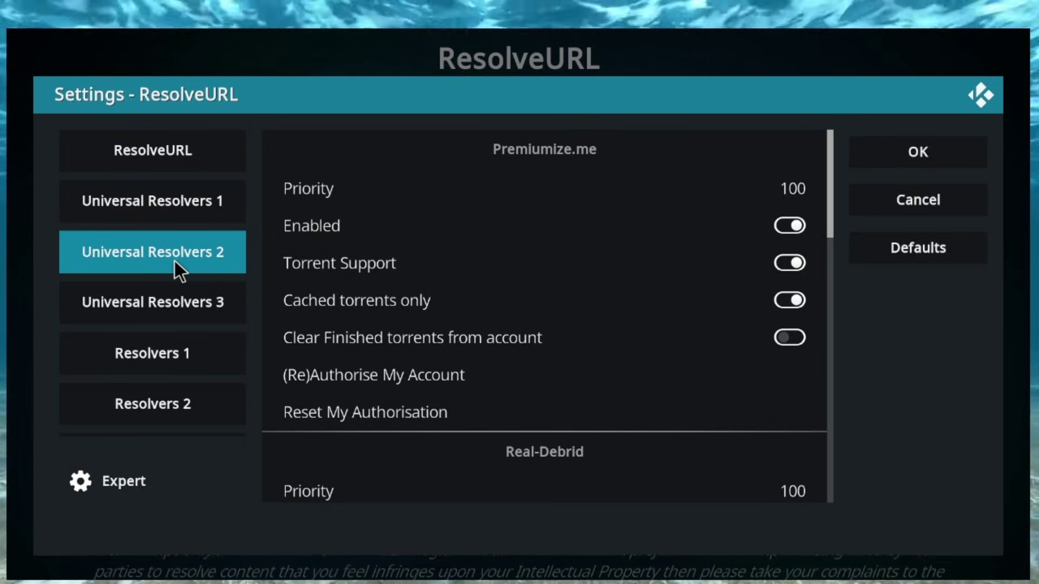
{"action": "scroll", "coordinate": [421, 432], "scroll_direction": "down", "scroll_amount": 1}
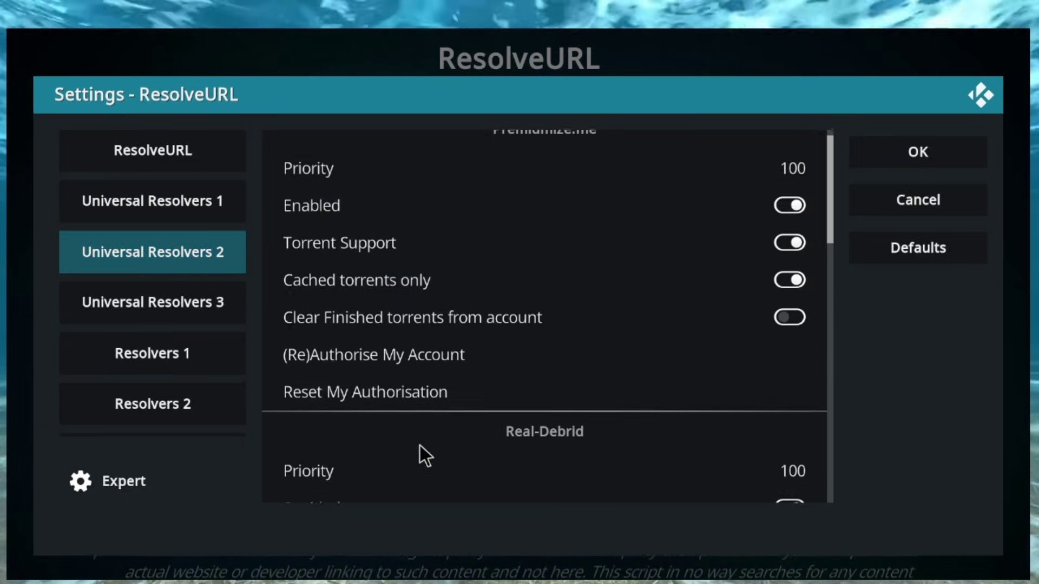
{"action": "scroll", "coordinate": [421, 444], "scroll_direction": "down", "scroll_amount": 3}
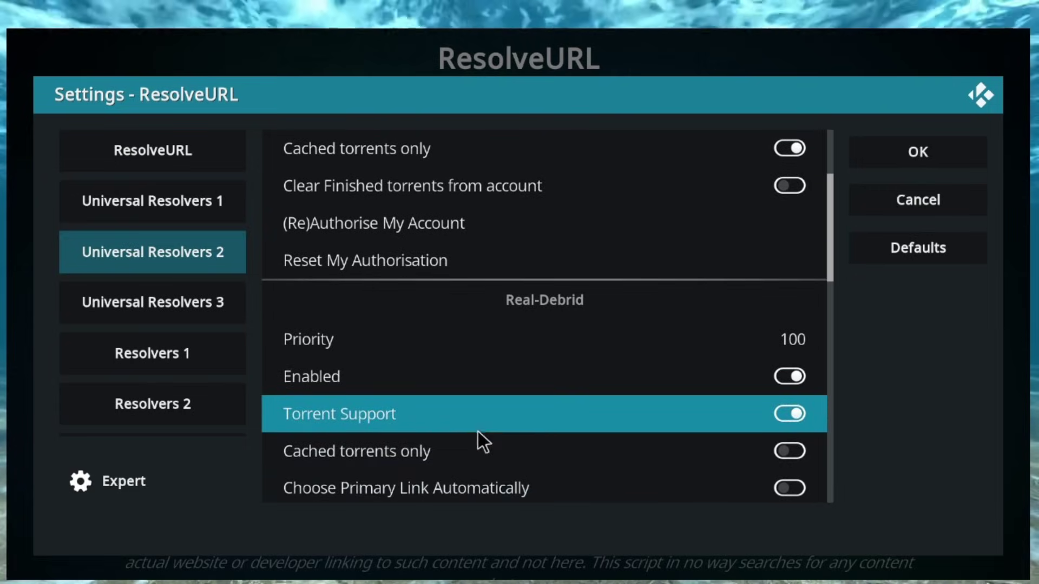
{"action": "scroll", "coordinate": [480, 427], "scroll_direction": "down", "scroll_amount": 2}
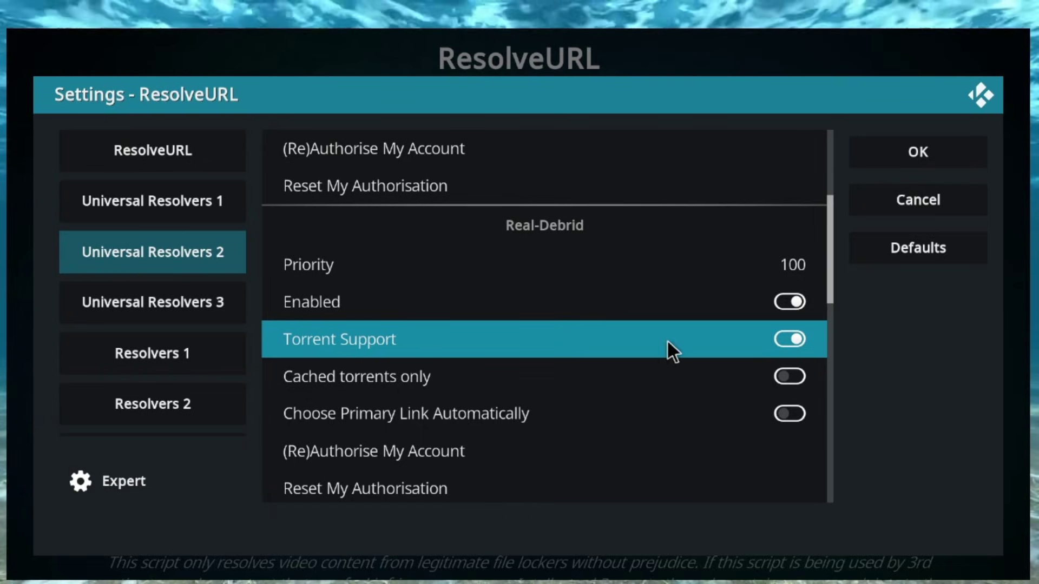
{"action": "scroll", "coordinate": [428, 417], "scroll_direction": "down", "scroll_amount": 1}
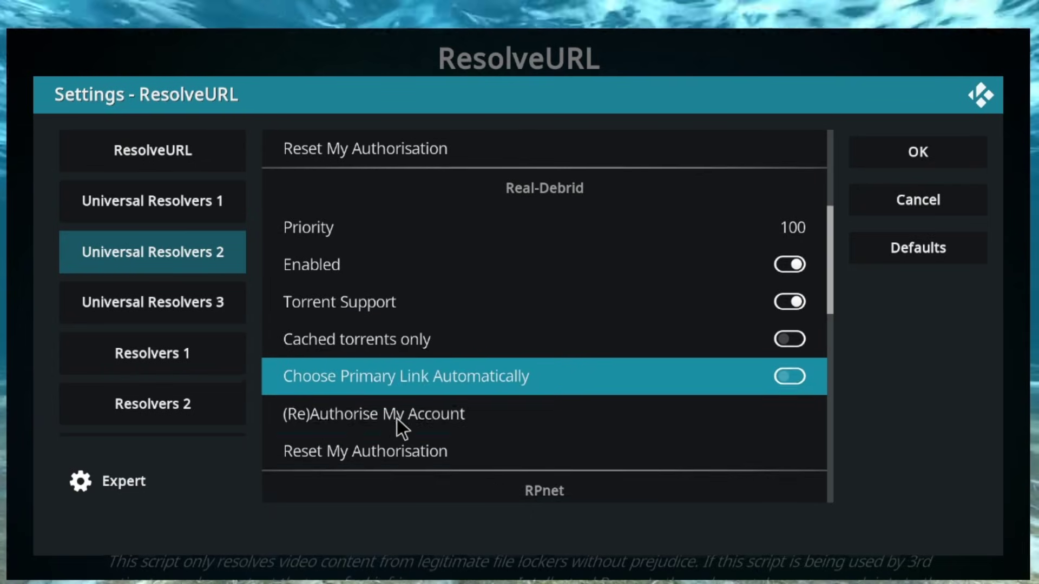
{"action": "scroll", "coordinate": [354, 415], "scroll_direction": "down", "scroll_amount": 1}
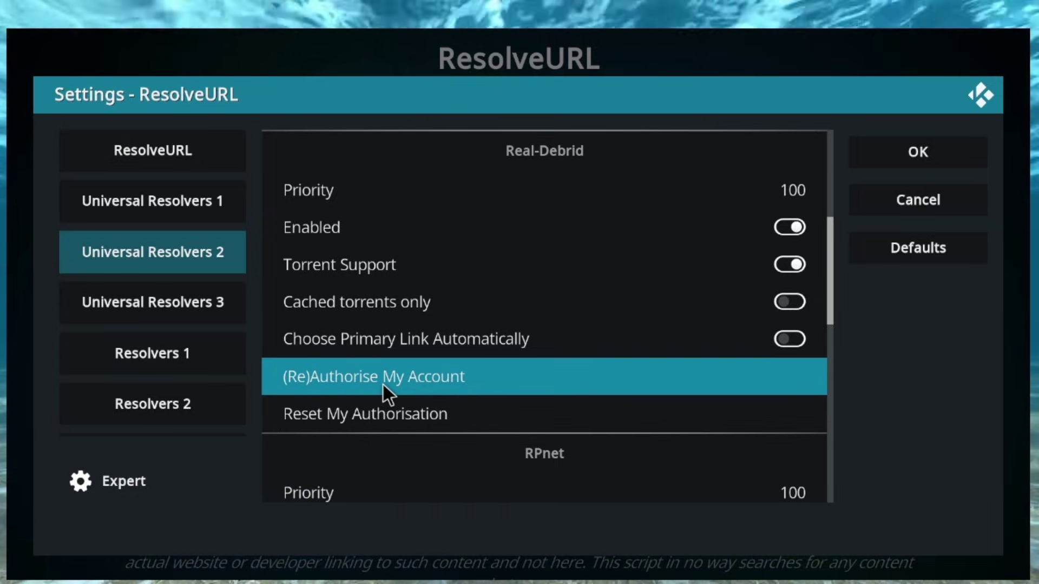
{"action": "left_click", "coordinate": [383, 378]}
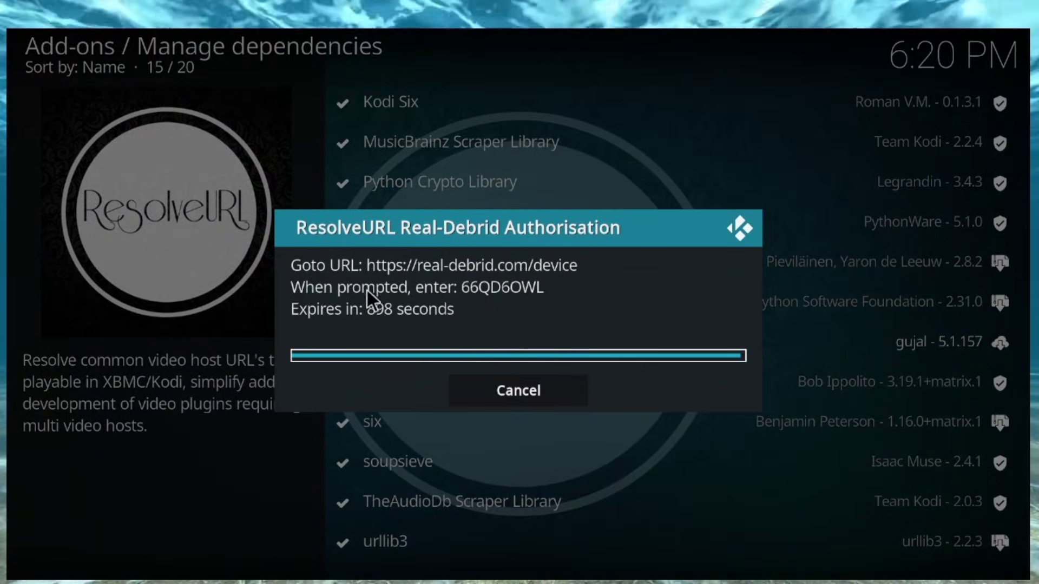
Switch to the web browser, authorise the app on real-debrid.com/device with the displayed device code, and return to Kodi.
{"action": "key", "text": "super+1"}
{"action": "left_click", "coordinate": [82, 316]}
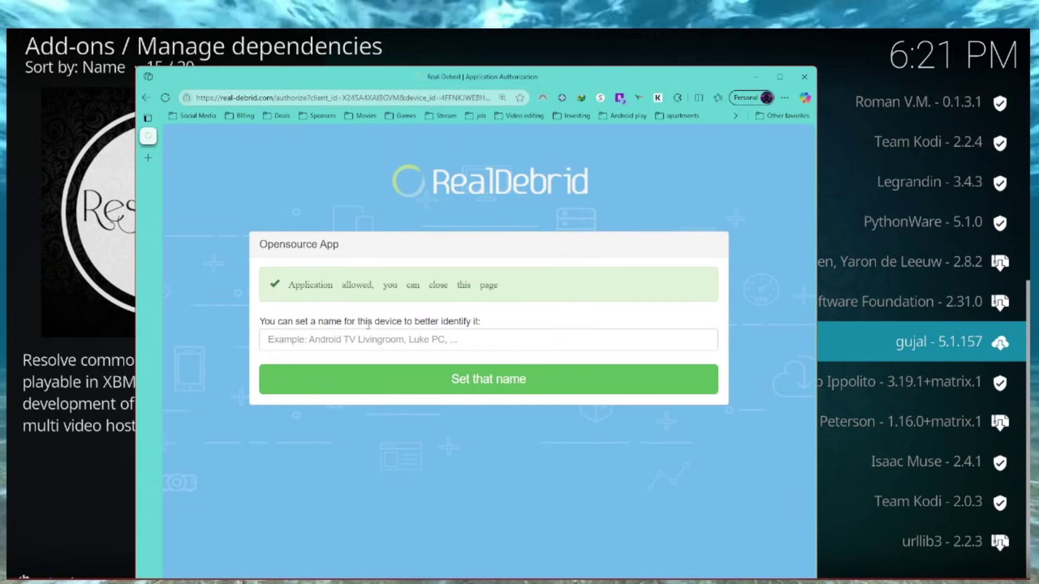
{"action": "left_click", "coordinate": [303, 340]}
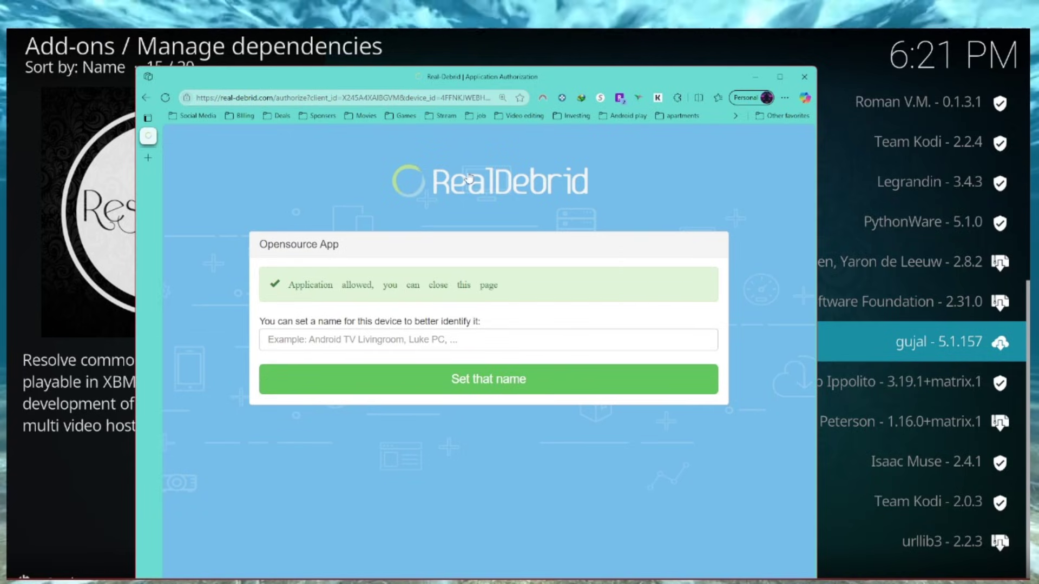
{"action": "key", "text": "alt+Tab"}
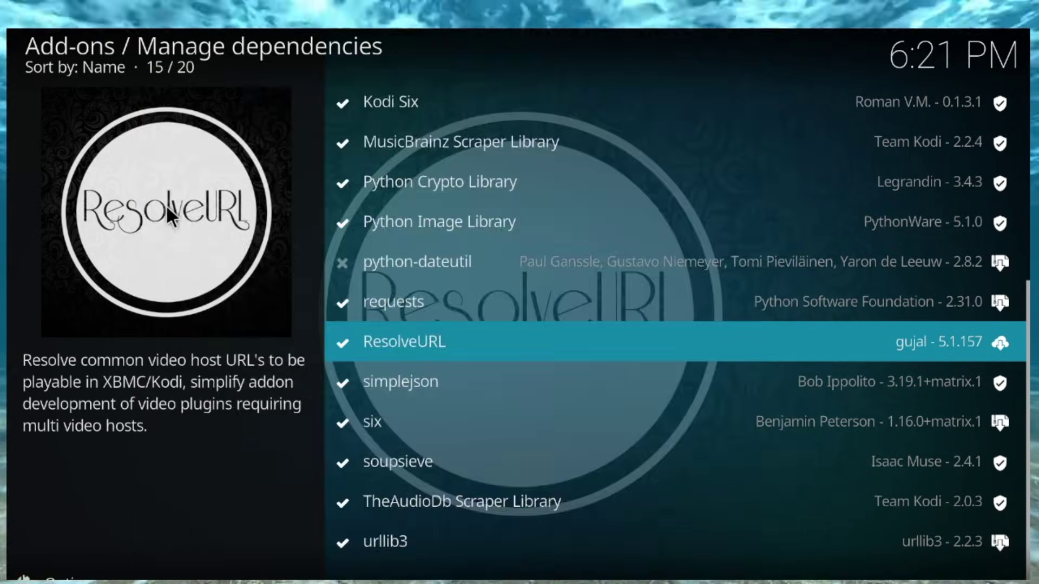
Leave the dependency list for the home screen and reopen the System settings.
{"action": "right_click", "coordinate": [126, 176]}
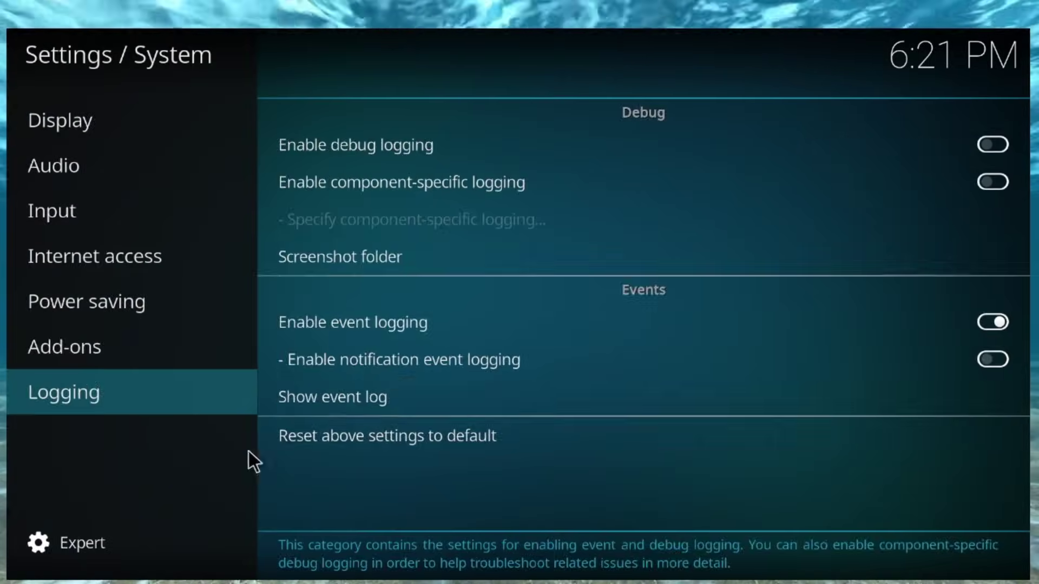
{"action": "right_click", "coordinate": [400, 484]}
{"action": "right_click", "coordinate": [227, 243]}
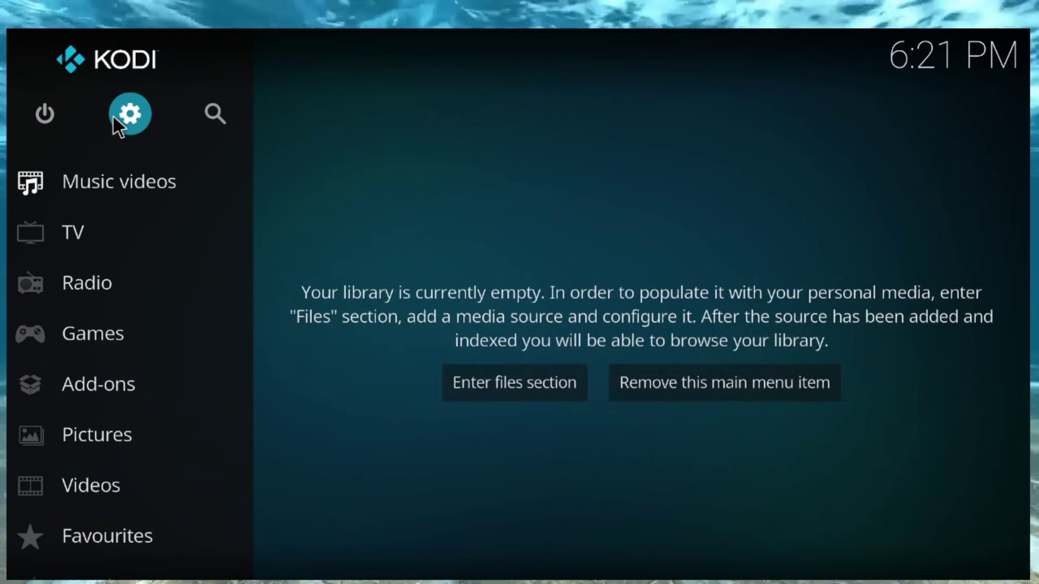
{"action": "left_click", "coordinate": [116, 120]}
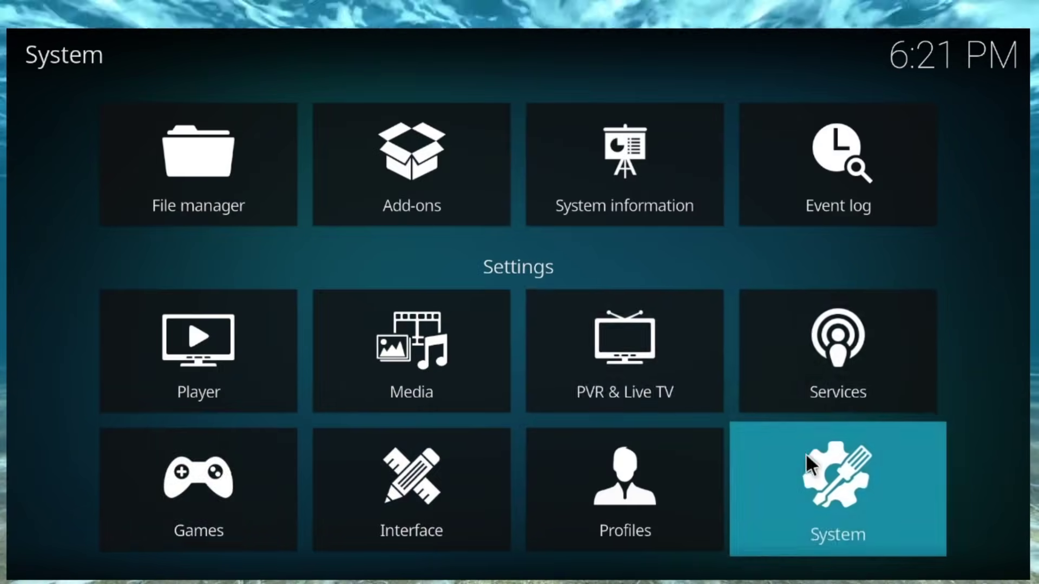
{"action": "left_click", "coordinate": [807, 456]}
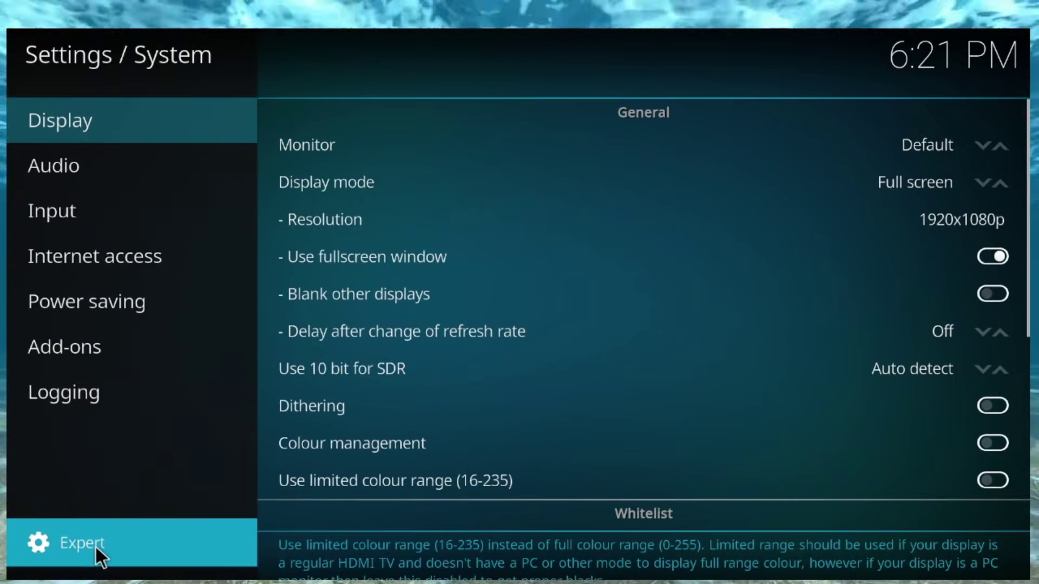
Cycle the settings level through Basic, Standard and Advanced back to Expert and show the Add-ons category.
{"action": "left_click", "coordinate": [96, 543]}
{"action": "left_click", "coordinate": [103, 543]}
{"action": "left_click", "coordinate": [119, 545]}
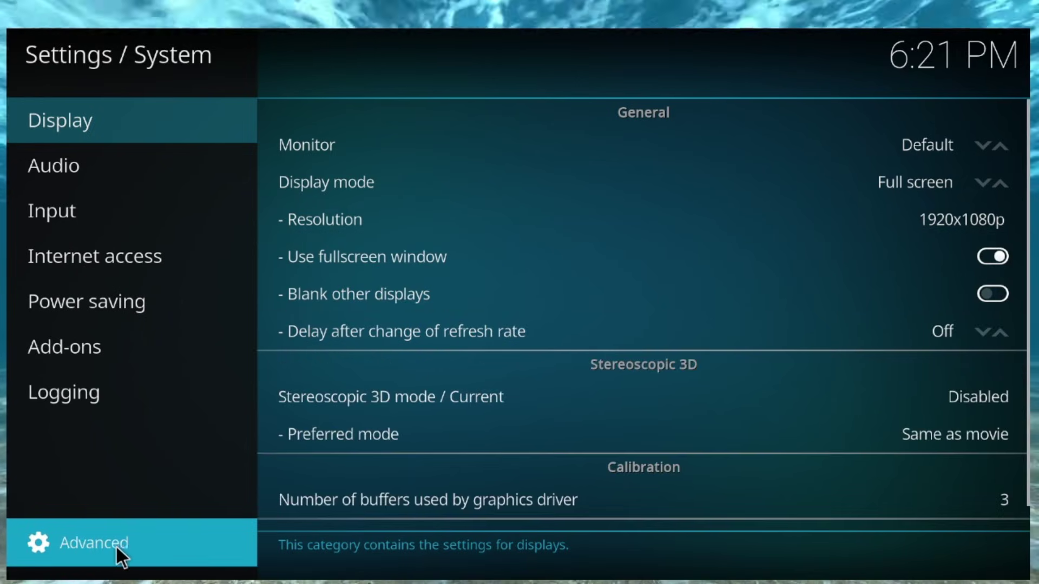
{"action": "left_click", "coordinate": [116, 545]}
{"action": "mouse_move", "coordinate": [61, 234]}
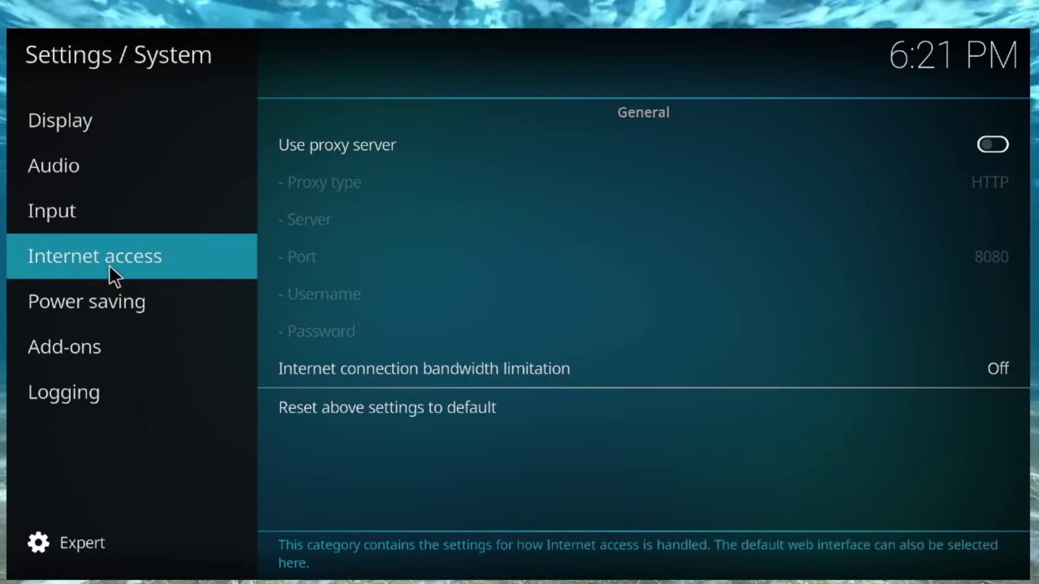
{"action": "mouse_move", "coordinate": [164, 346]}
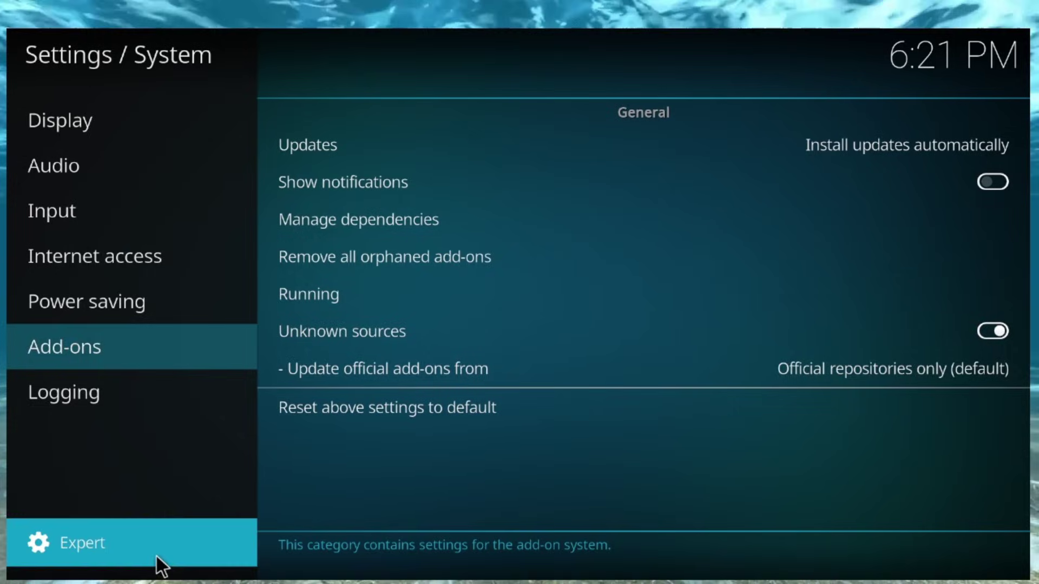
Switch the settings level to Basic, view the Input and Audio categories, and raise the level back to Expert.
{"action": "left_click", "coordinate": [158, 563]}
{"action": "mouse_move", "coordinate": [88, 164]}
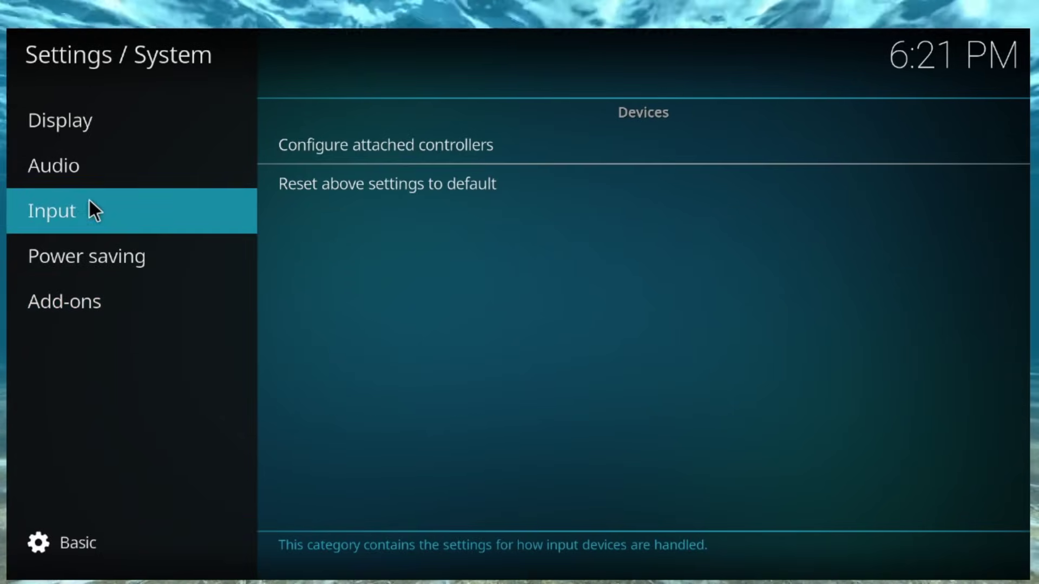
{"action": "mouse_move", "coordinate": [90, 224]}
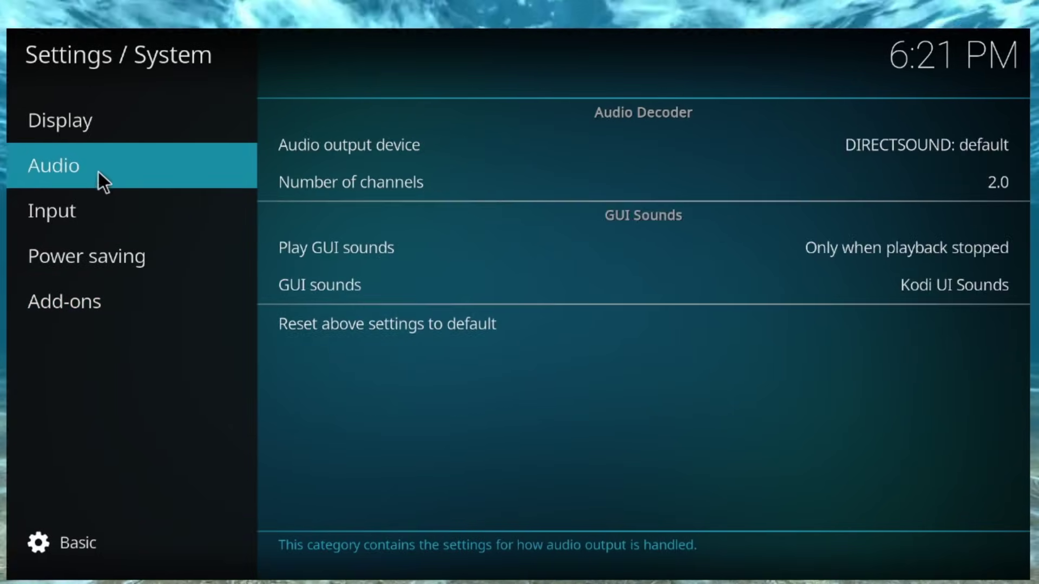
{"action": "left_click", "coordinate": [97, 526]}
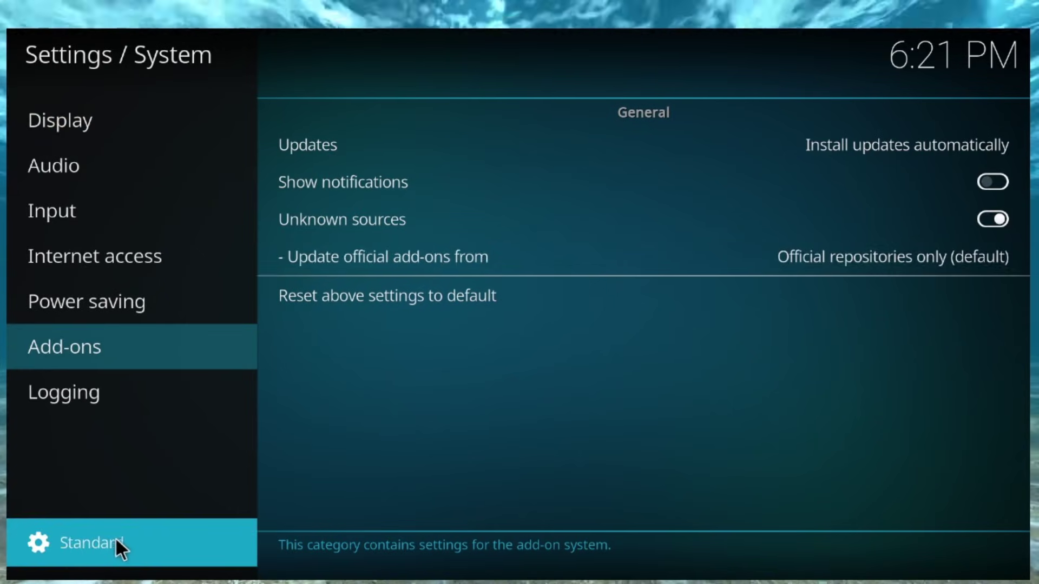
{"action": "left_click", "coordinate": [122, 539]}
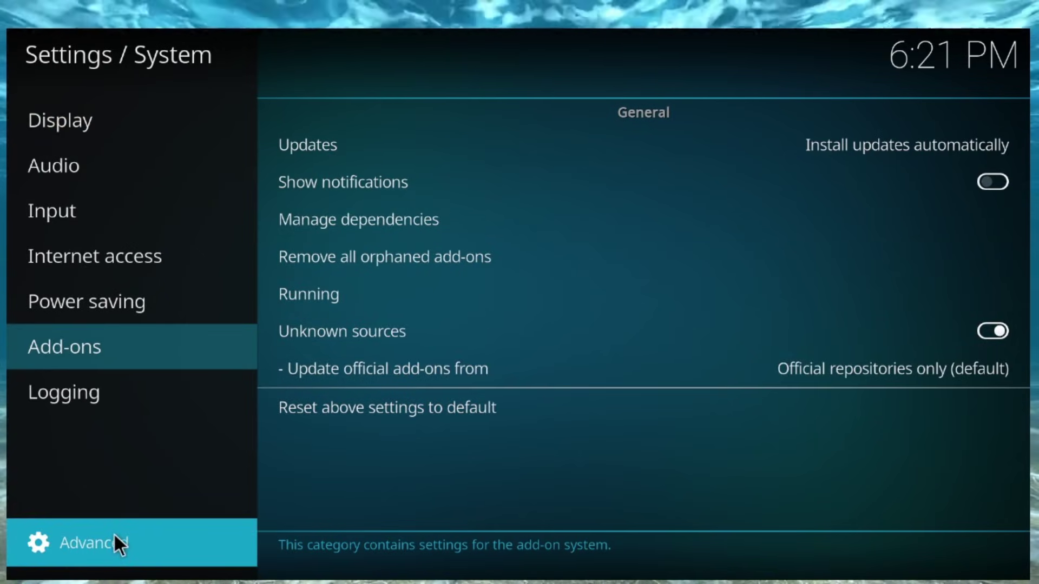
{"action": "left_click", "coordinate": [116, 536]}
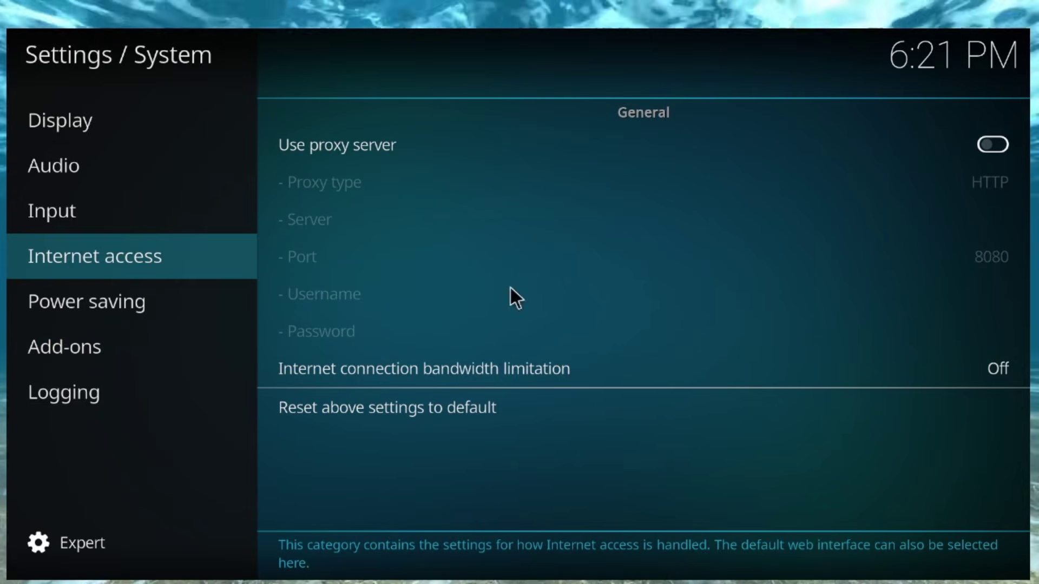